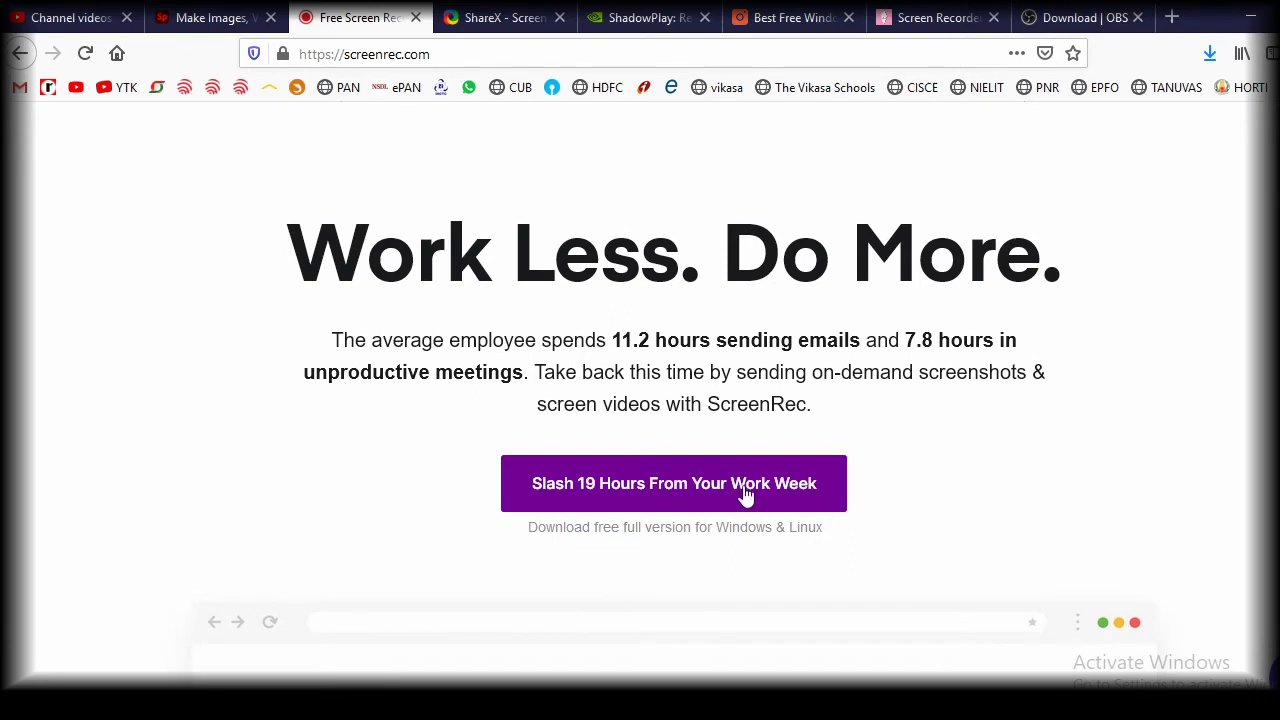
- Request the free ScreenRec installer download, check the offered file's type and size, and cancel saving it
scroll(700, 495, down, 3)
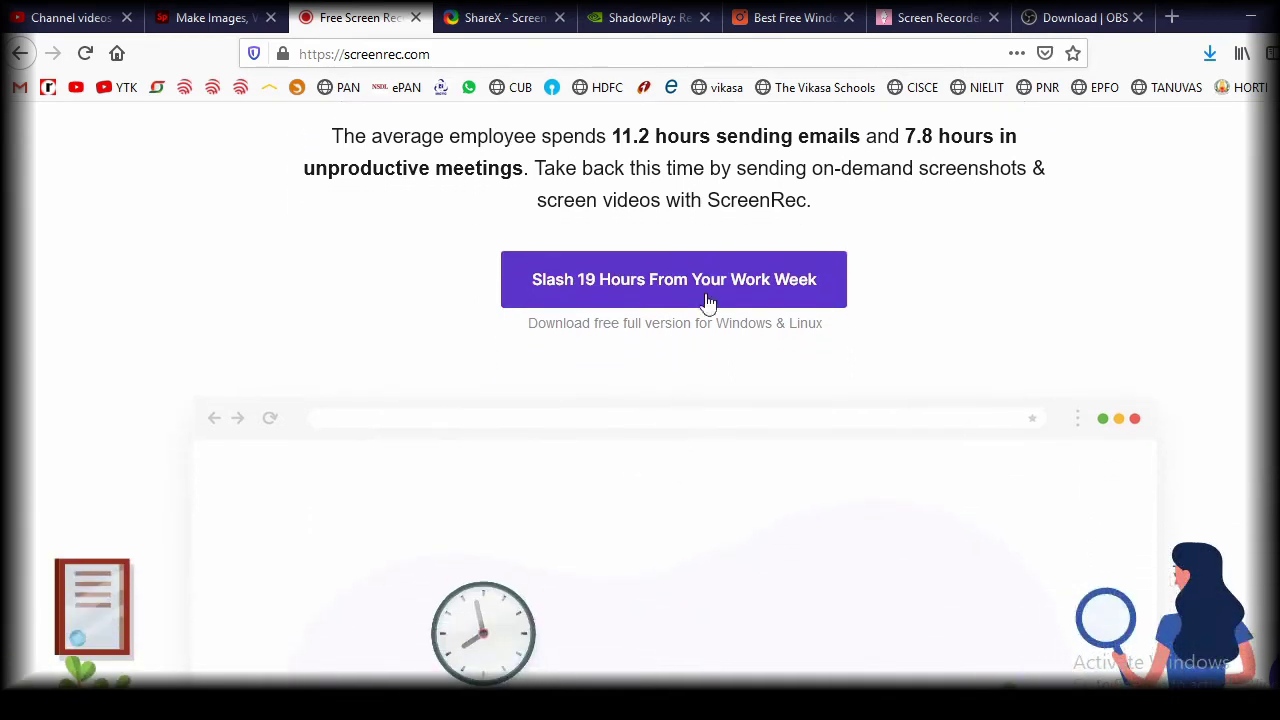
click(561, 278)
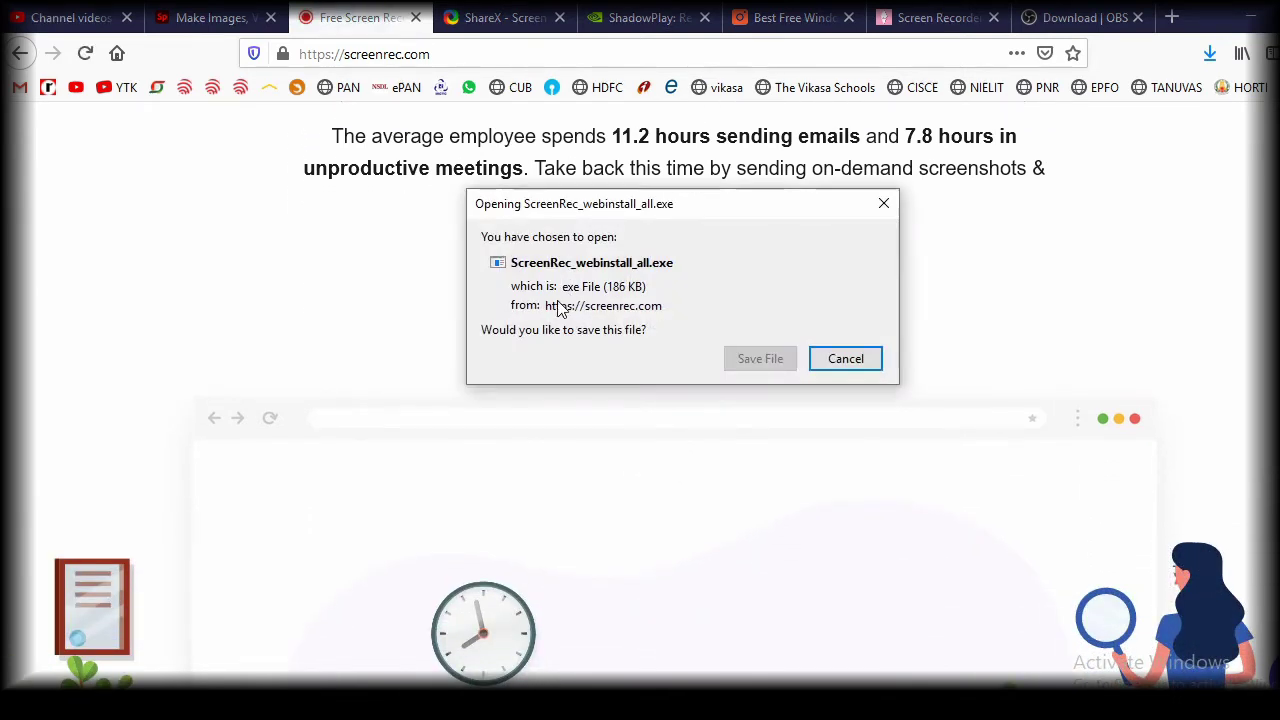
triple_click(620, 287)
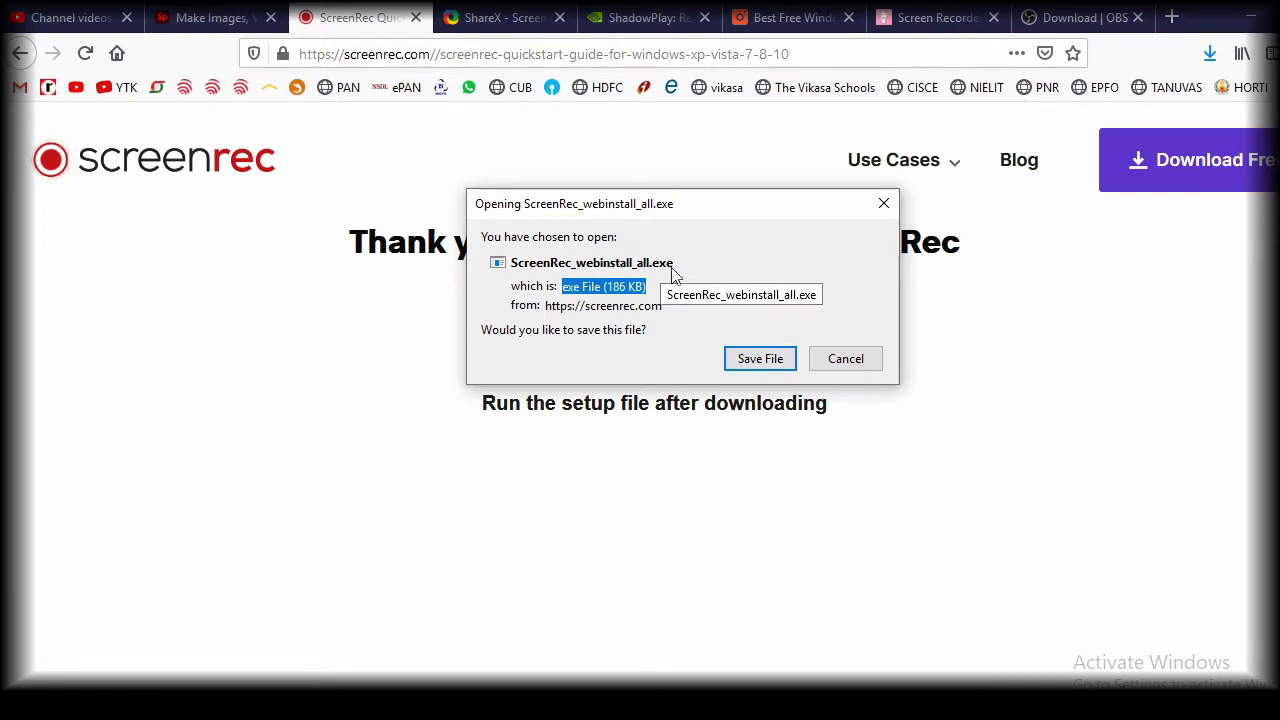
click(846, 360)
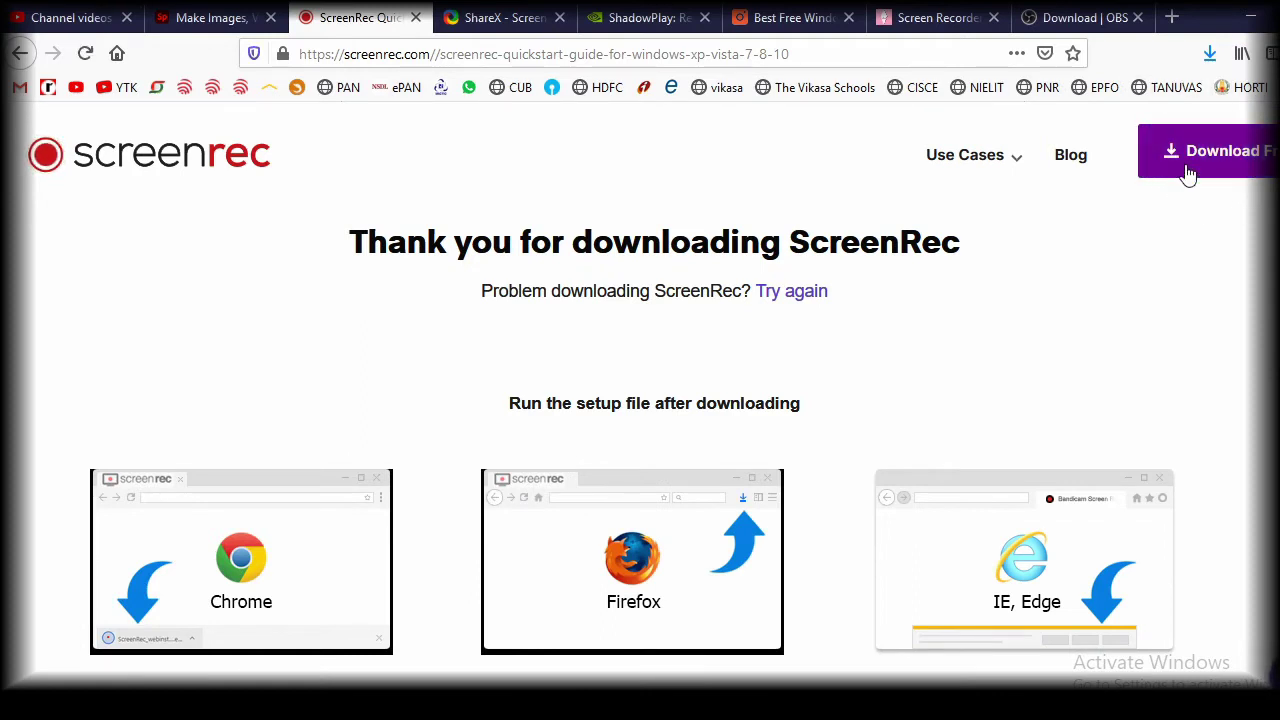
- Look through the ScreenRec quick-start page, including the per-browser setup instructions and the video tutorials
scroll(980, 329, down, 1)
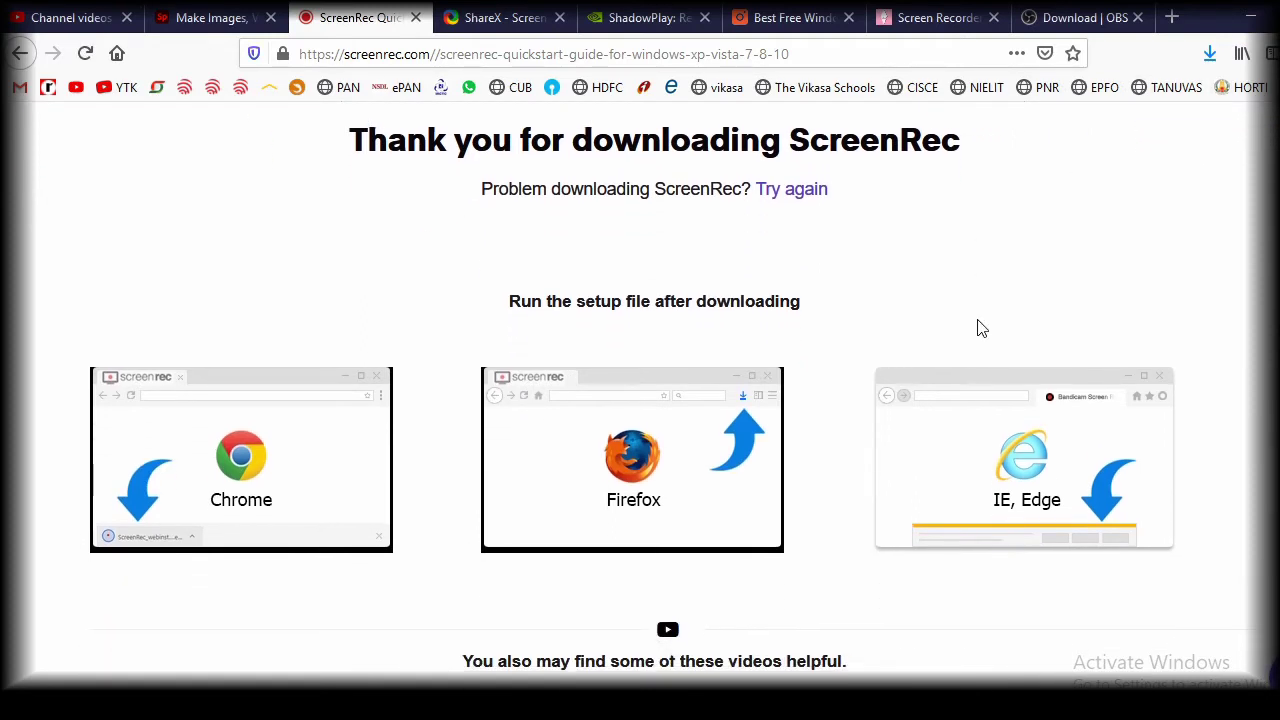
scroll(980, 329, down, 1)
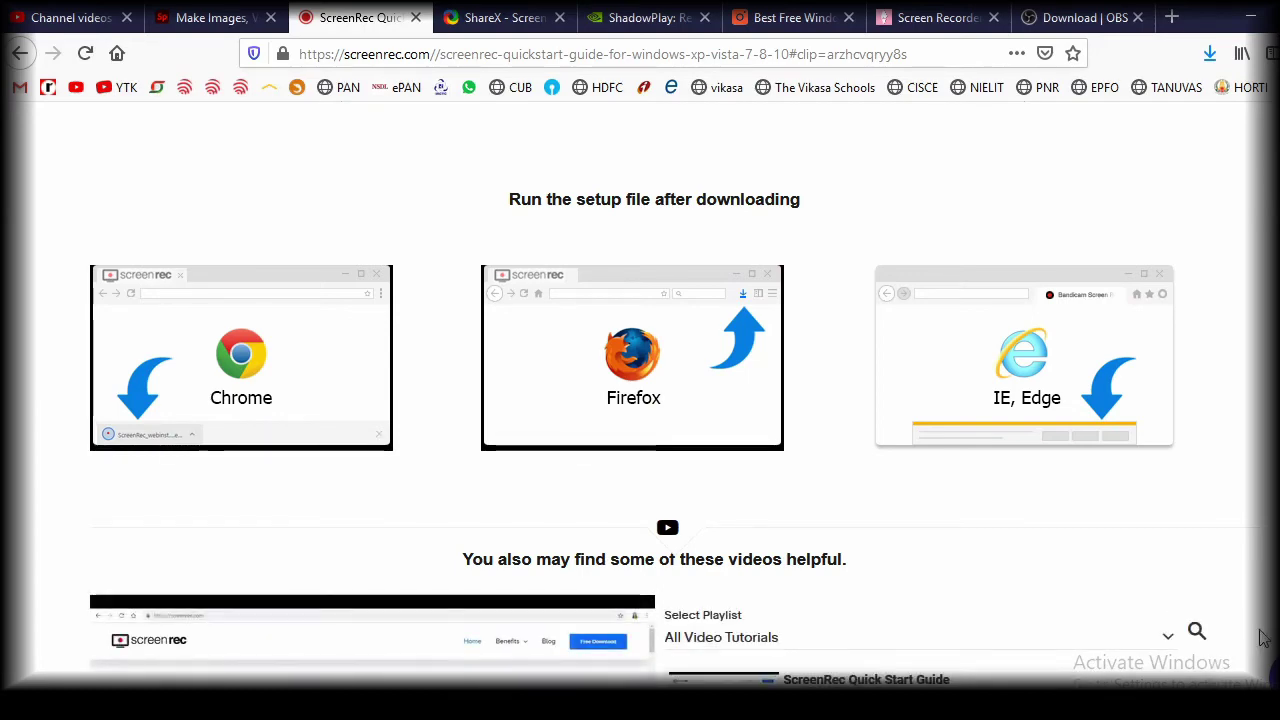
scroll(1036, 492, down, 3)
scroll(1040, 492, down, 5)
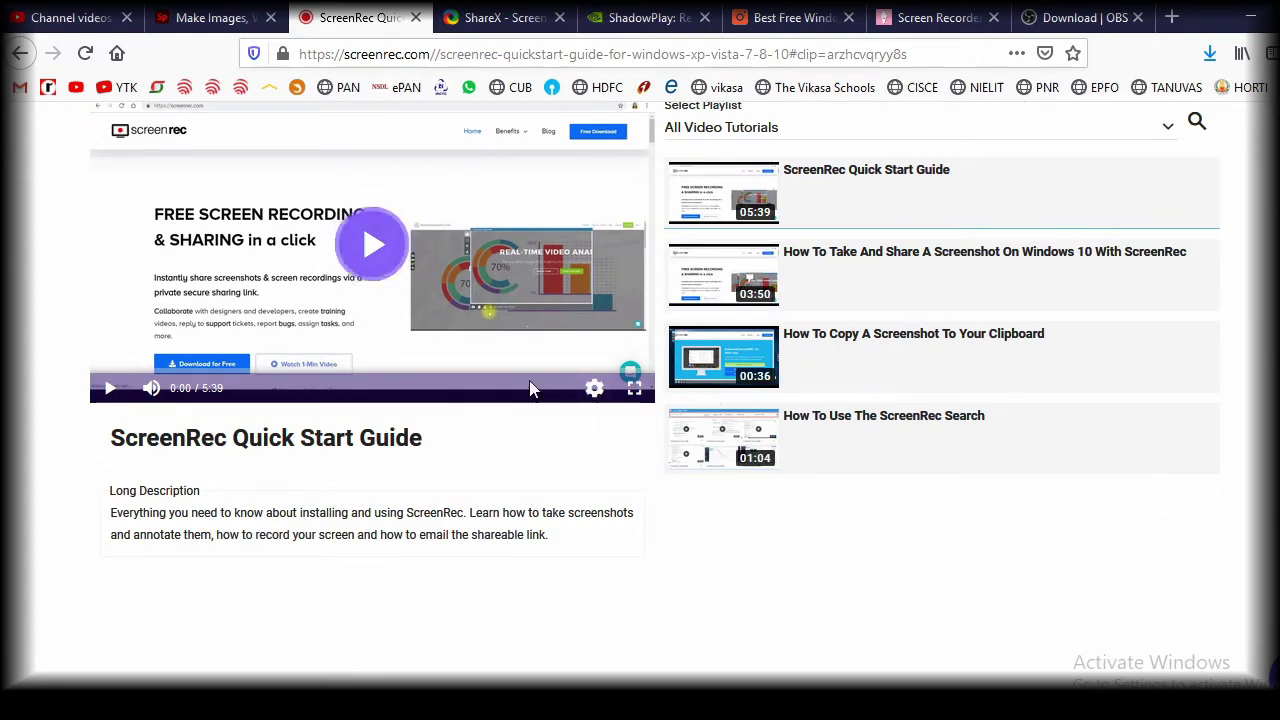
scroll(530, 388, up, 5)
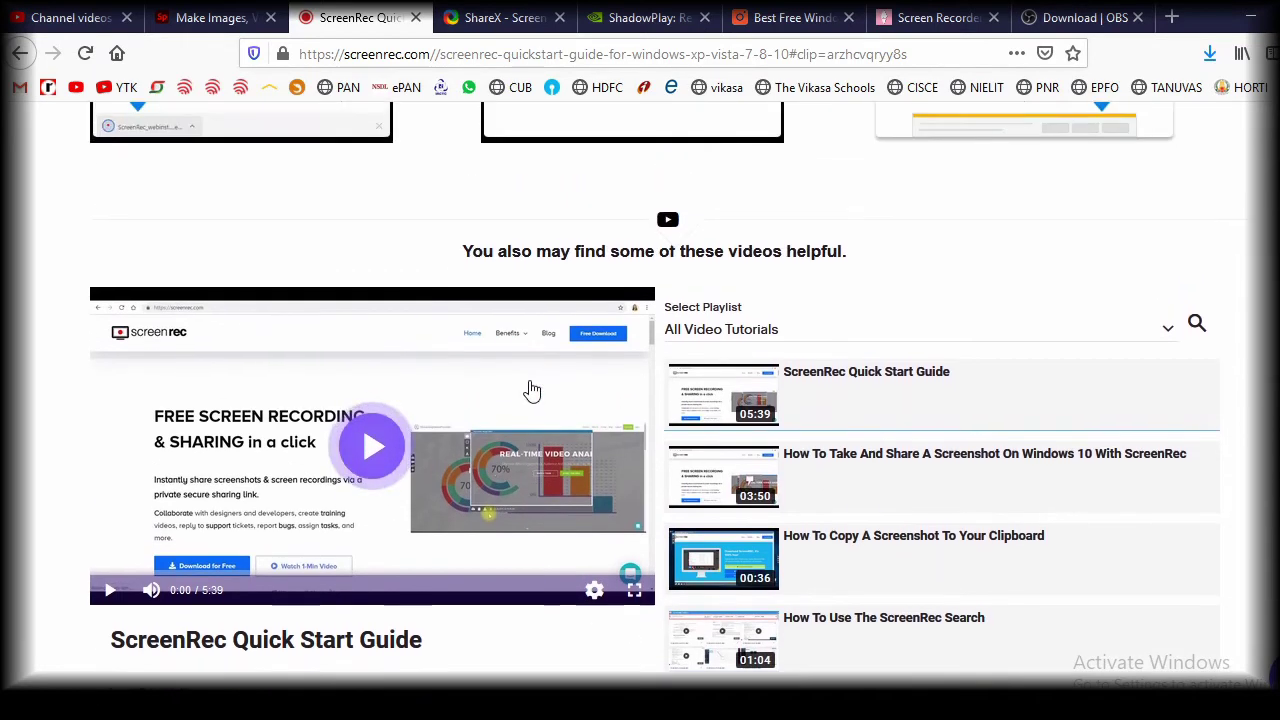
scroll(530, 388, up, 2)
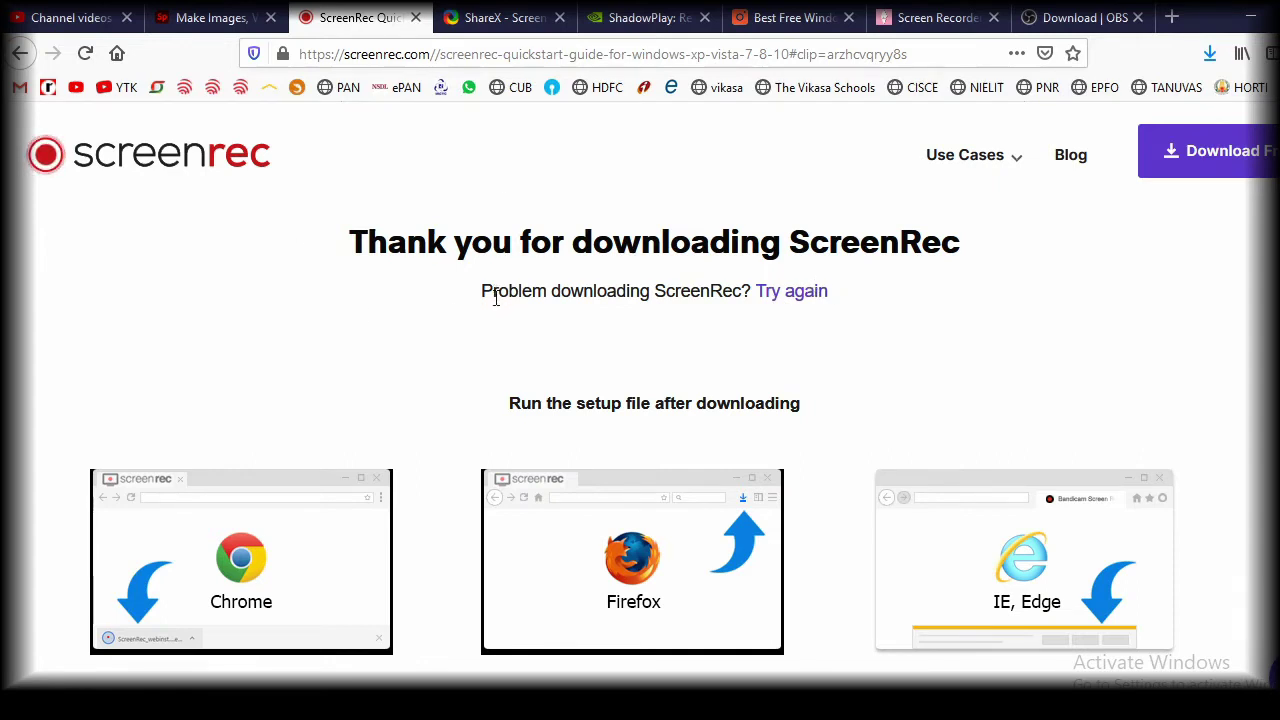
- Open the ShareX website and examine its download options and the screenshot of the program's menus
click(496, 19)
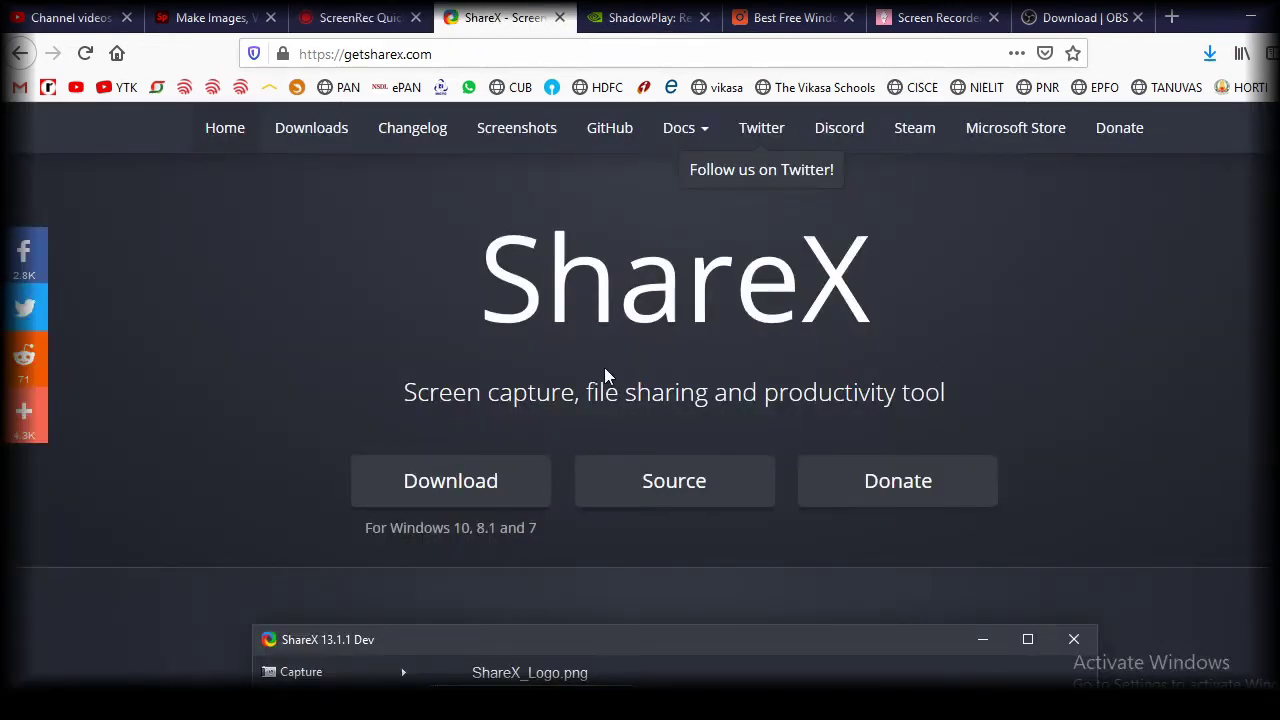
scroll(773, 340, down, 1)
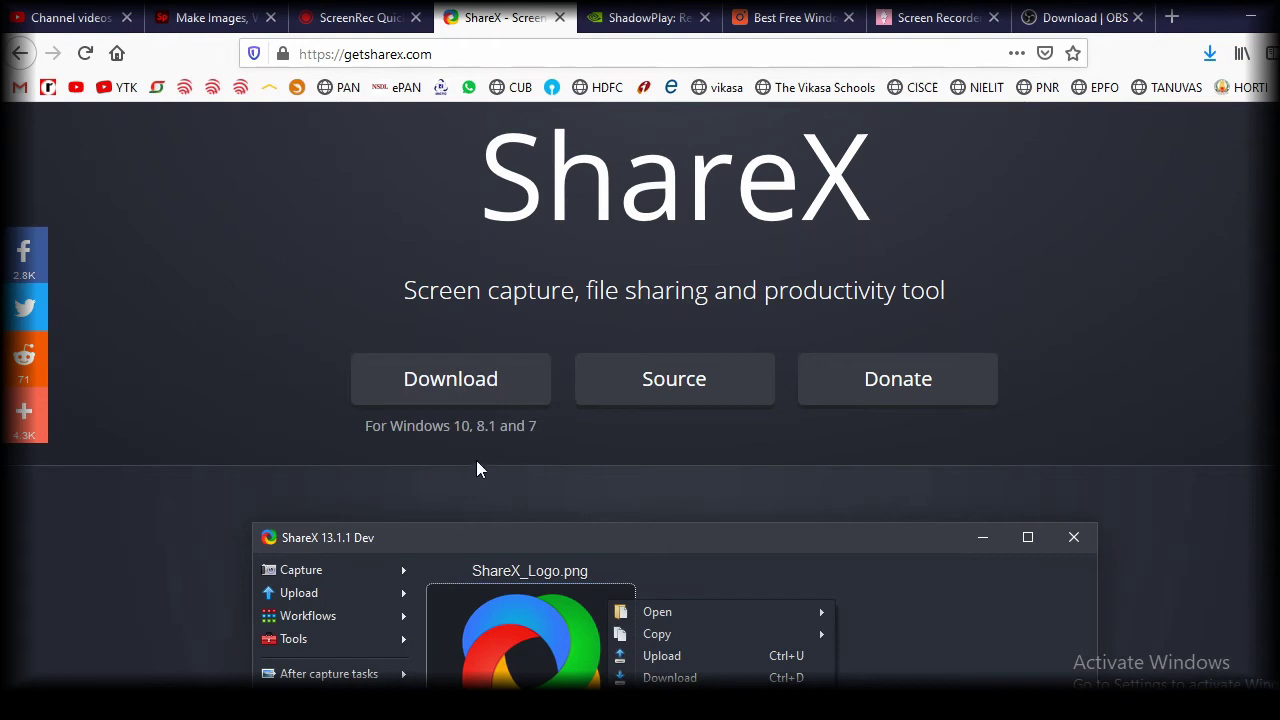
scroll(481, 437, down, 3)
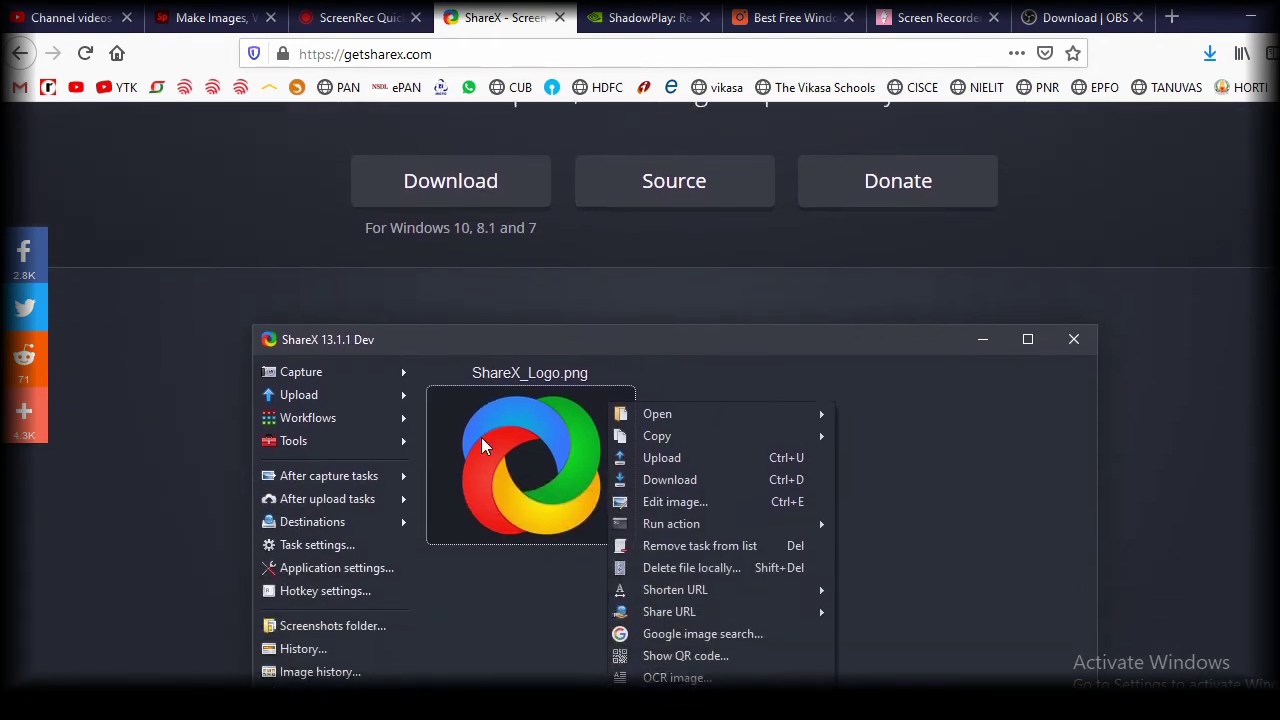
scroll(481, 446, down, 1)
scroll(481, 446, up, 1)
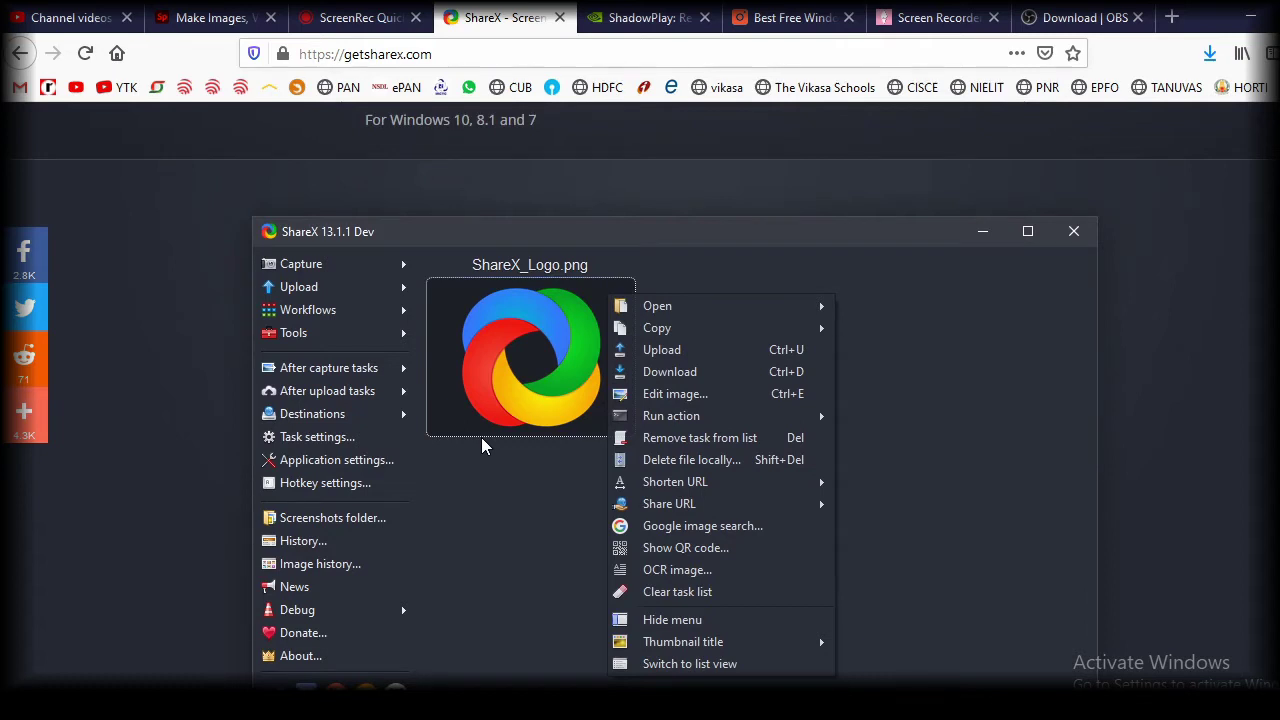
scroll(482, 440, down, 3)
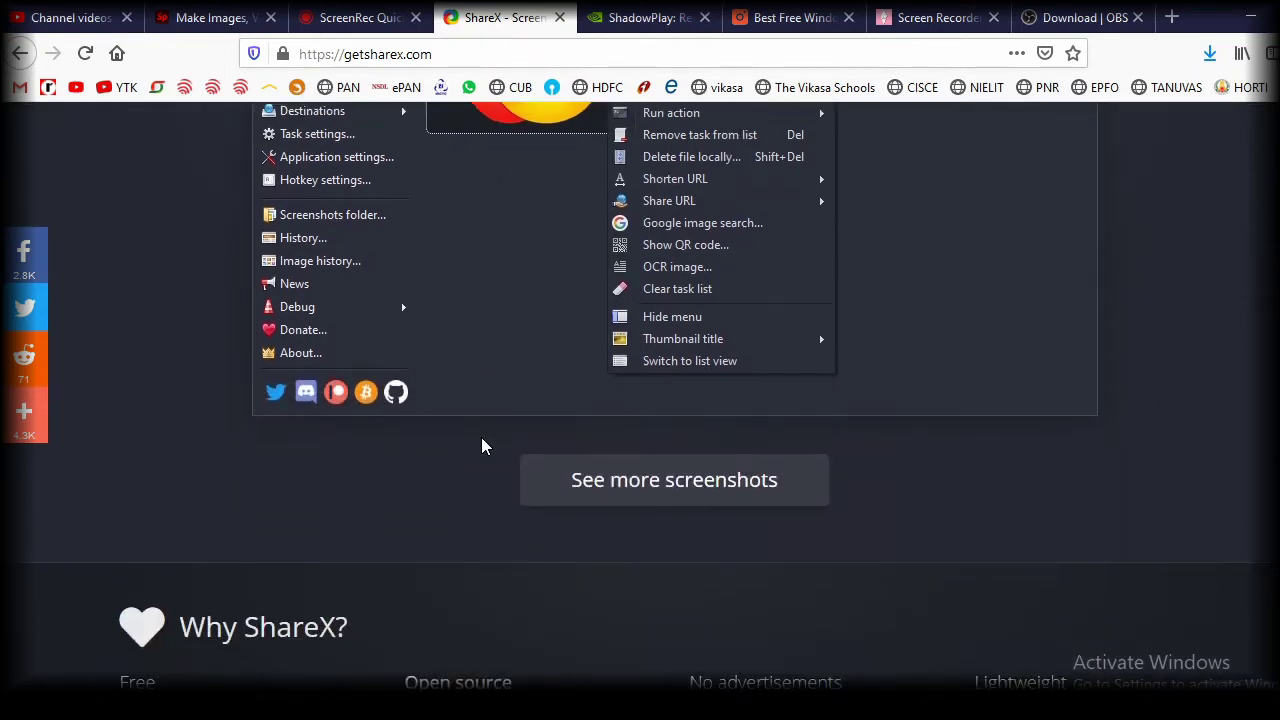
scroll(482, 440, up, 2)
scroll(482, 440, down, 3)
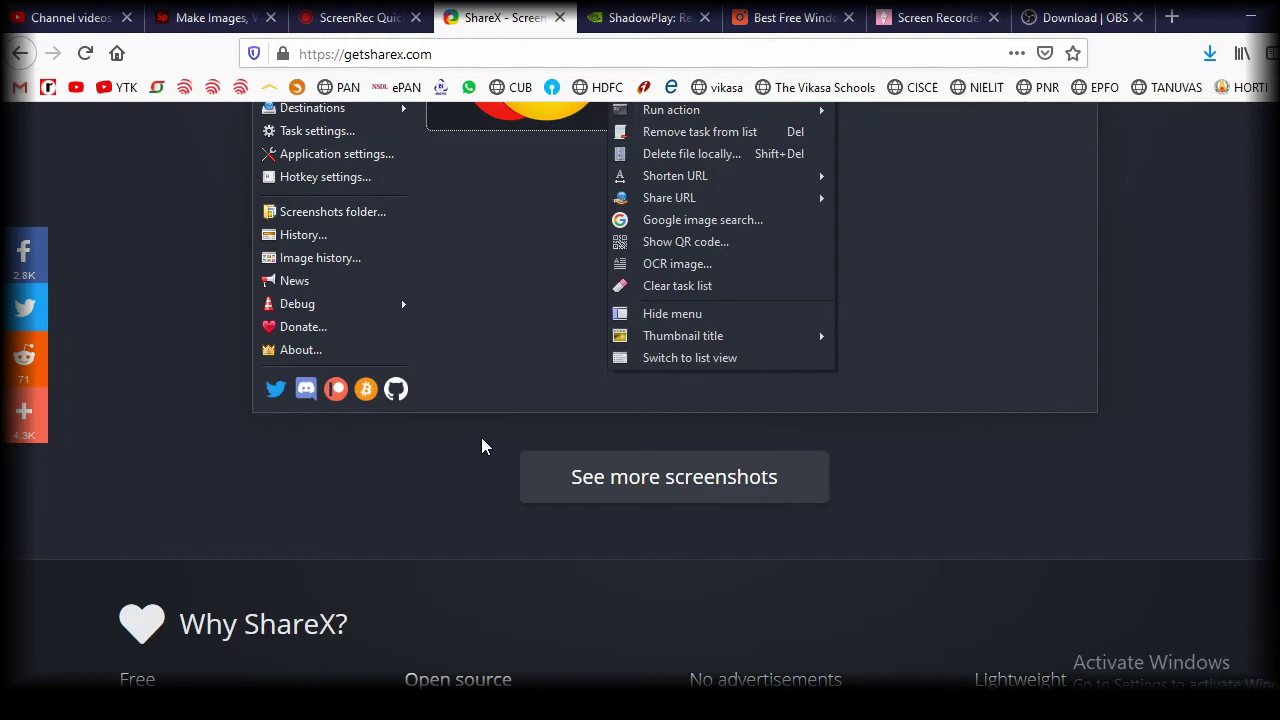
scroll(481, 437, up, 5)
scroll(481, 437, up, 3)
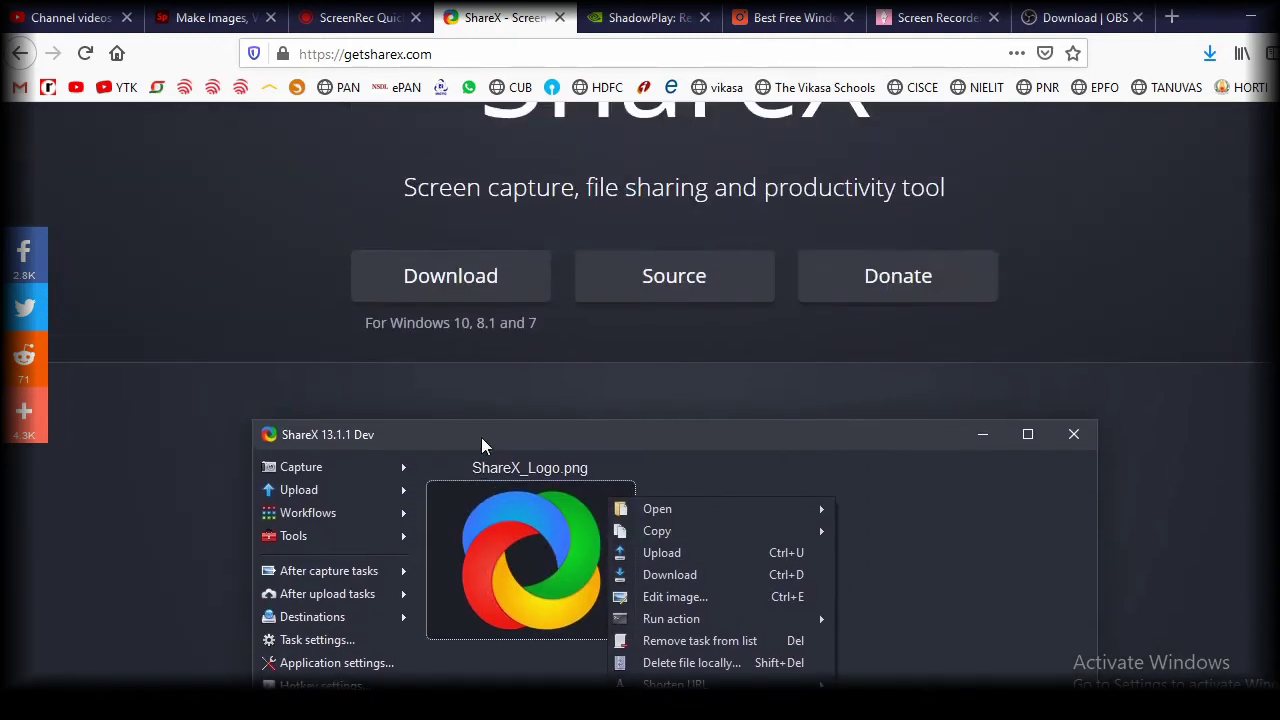
scroll(481, 437, up, 3)
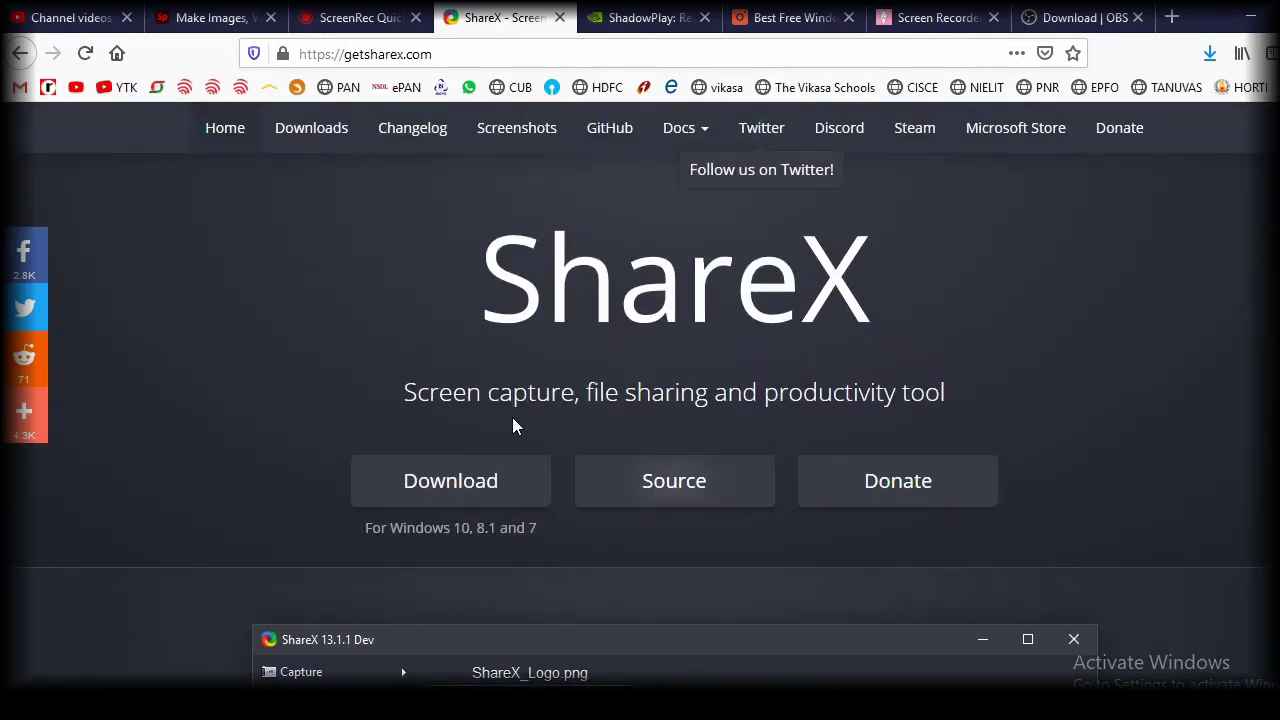
- Open the NVIDIA ShadowPlay page and look over its introduction and recording features
click(651, 20)
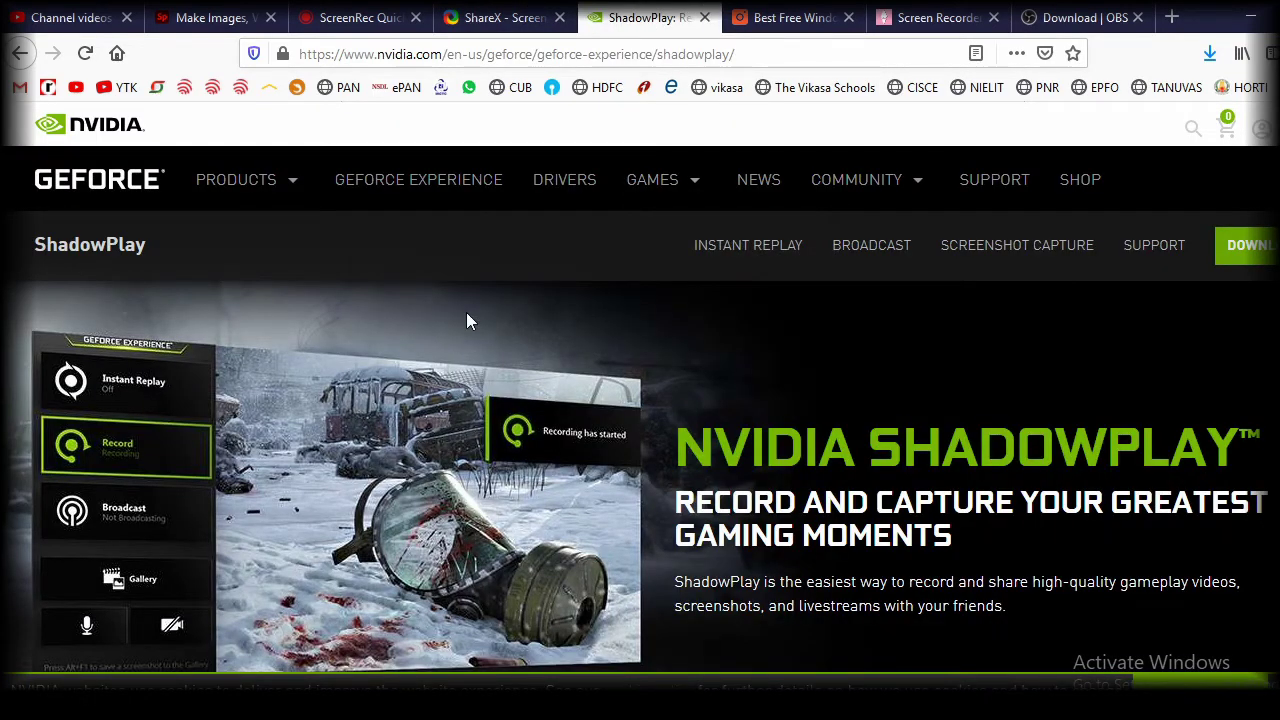
scroll(468, 320, down, 2)
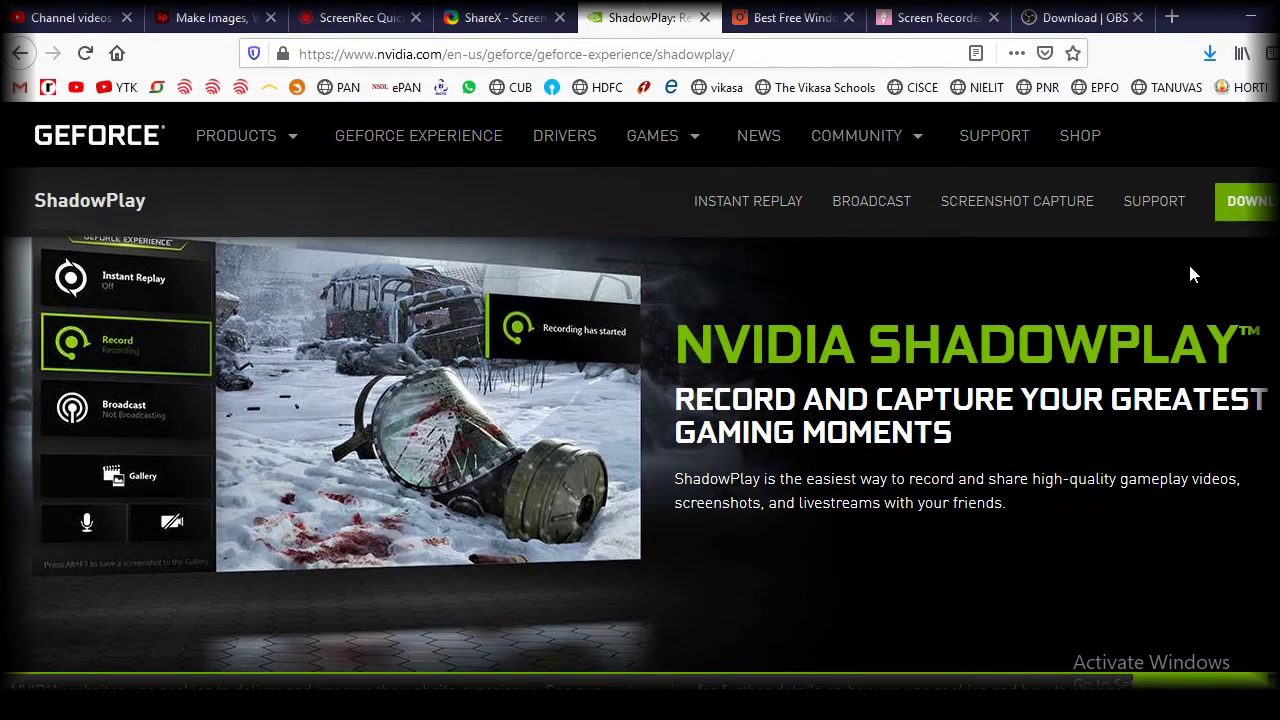
scroll(1188, 261, down, 2)
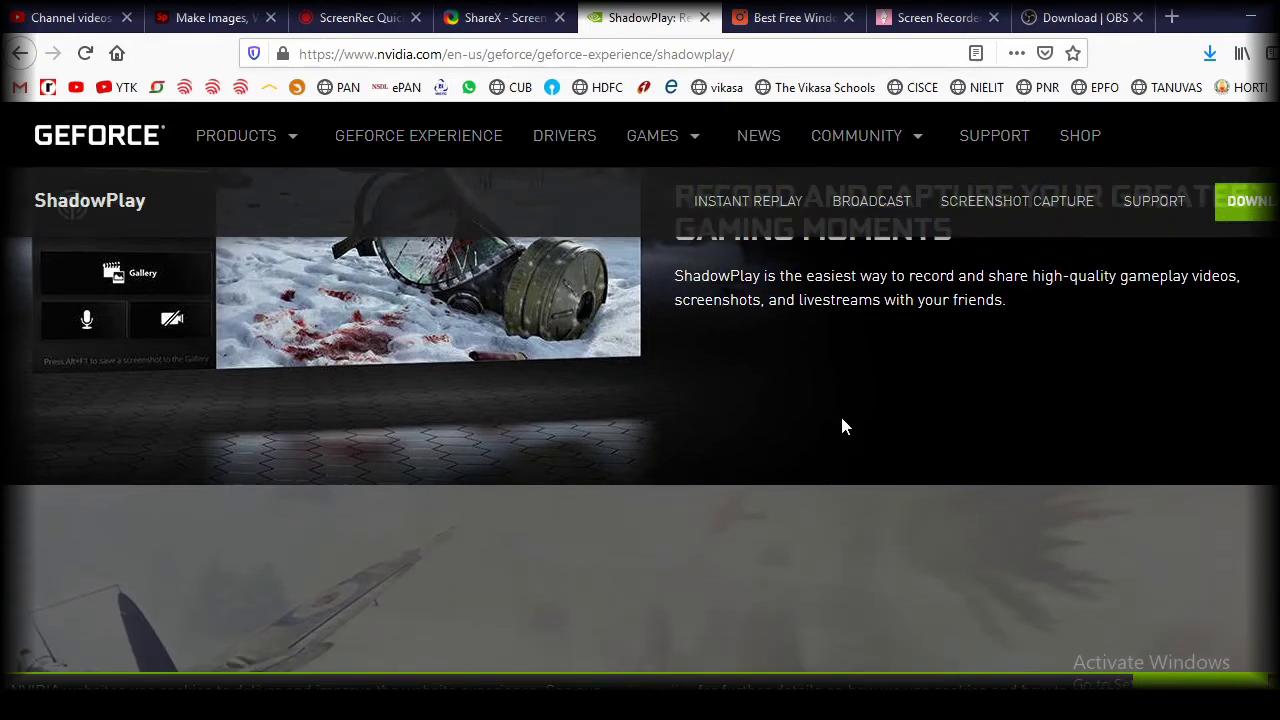
scroll(842, 425, up, 2)
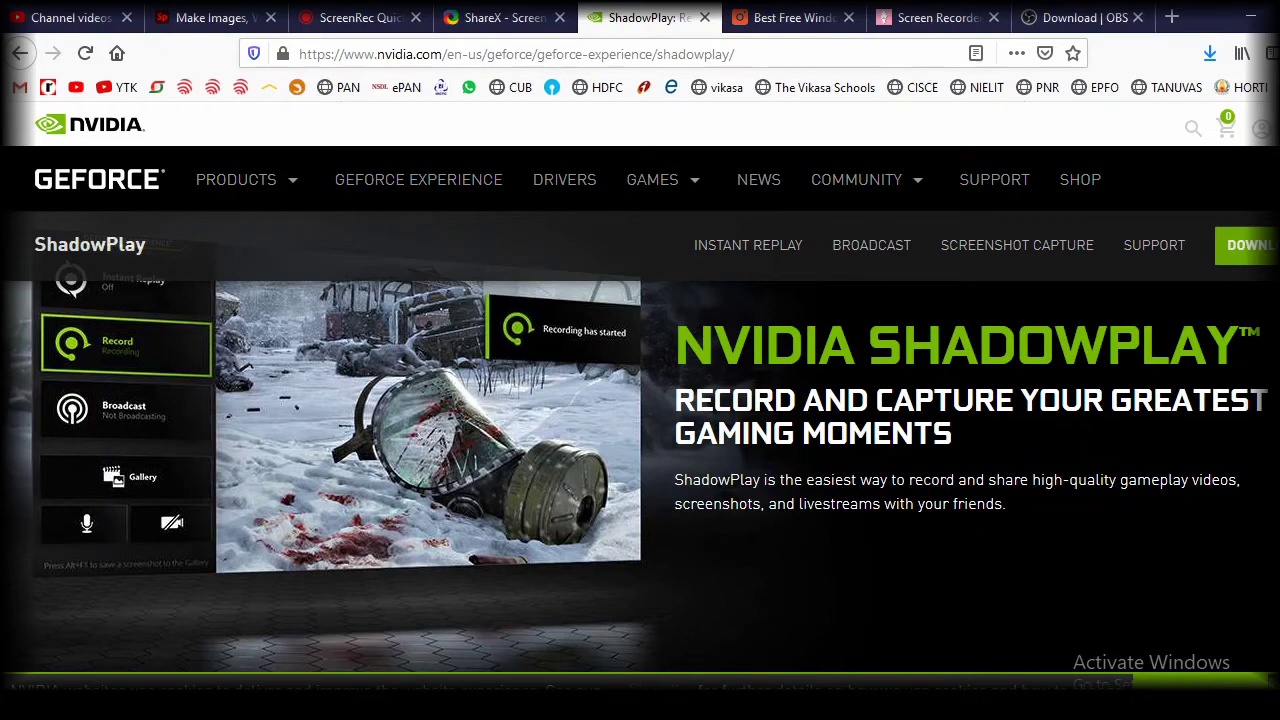
scroll(587, 340, up, 1)
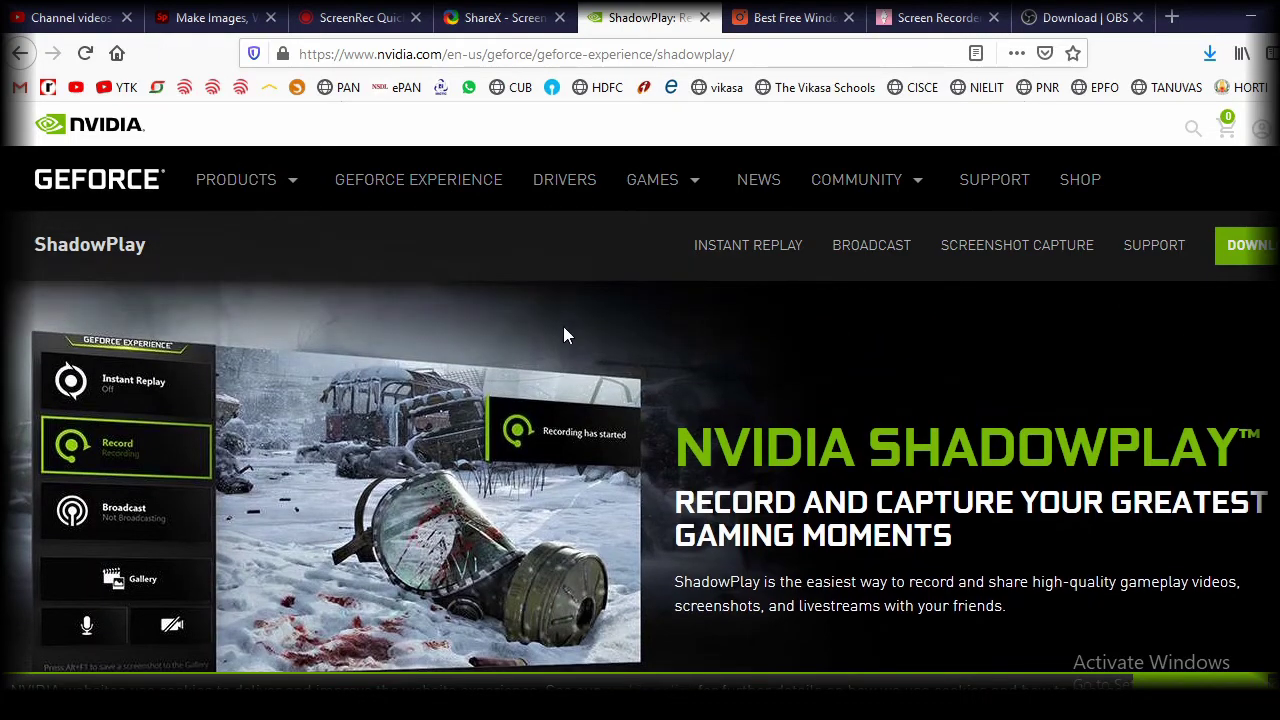
- View the TinyTake home page and the Icecream Screen Recorder page, checking the free download option on each
click(797, 20)
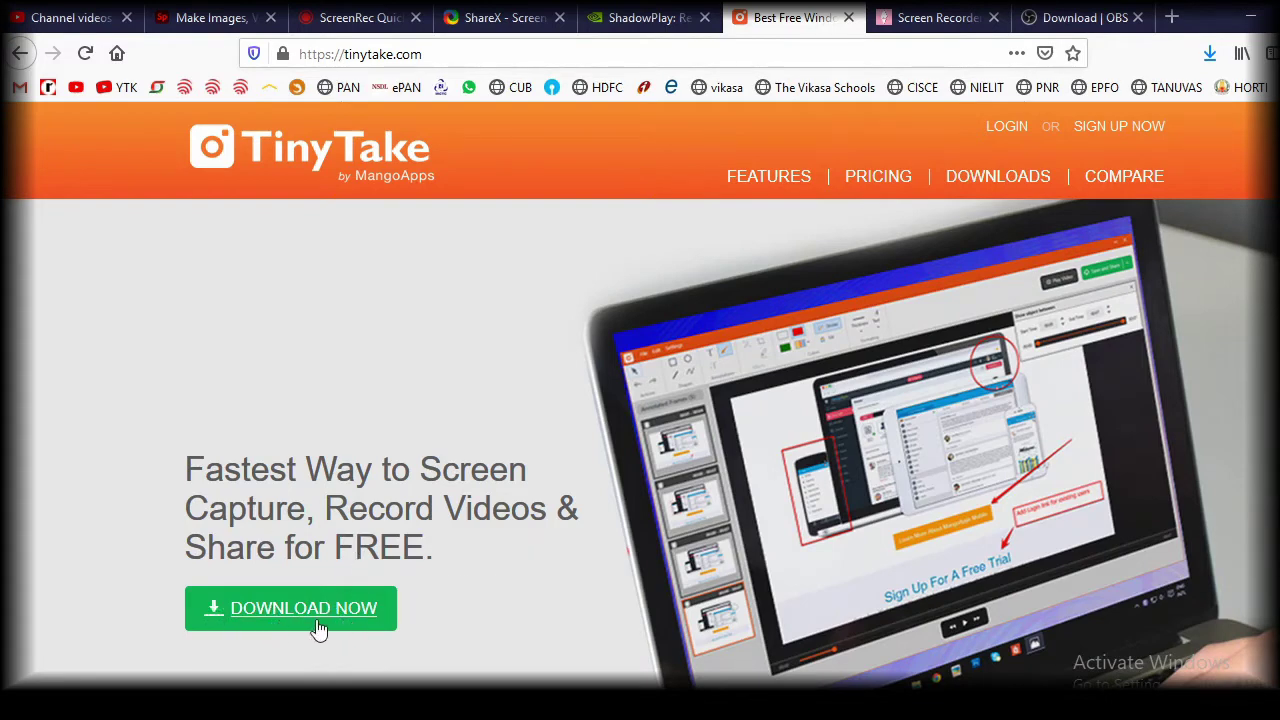
scroll(380, 602, down, 1)
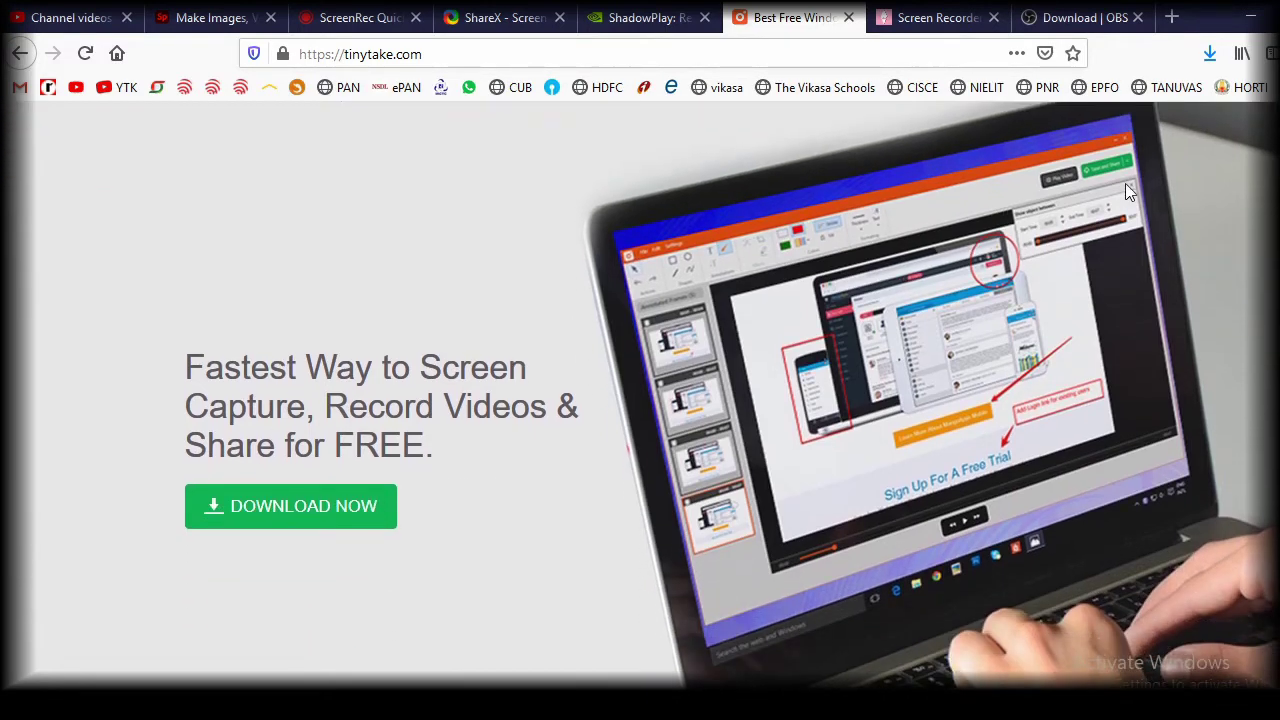
click(937, 18)
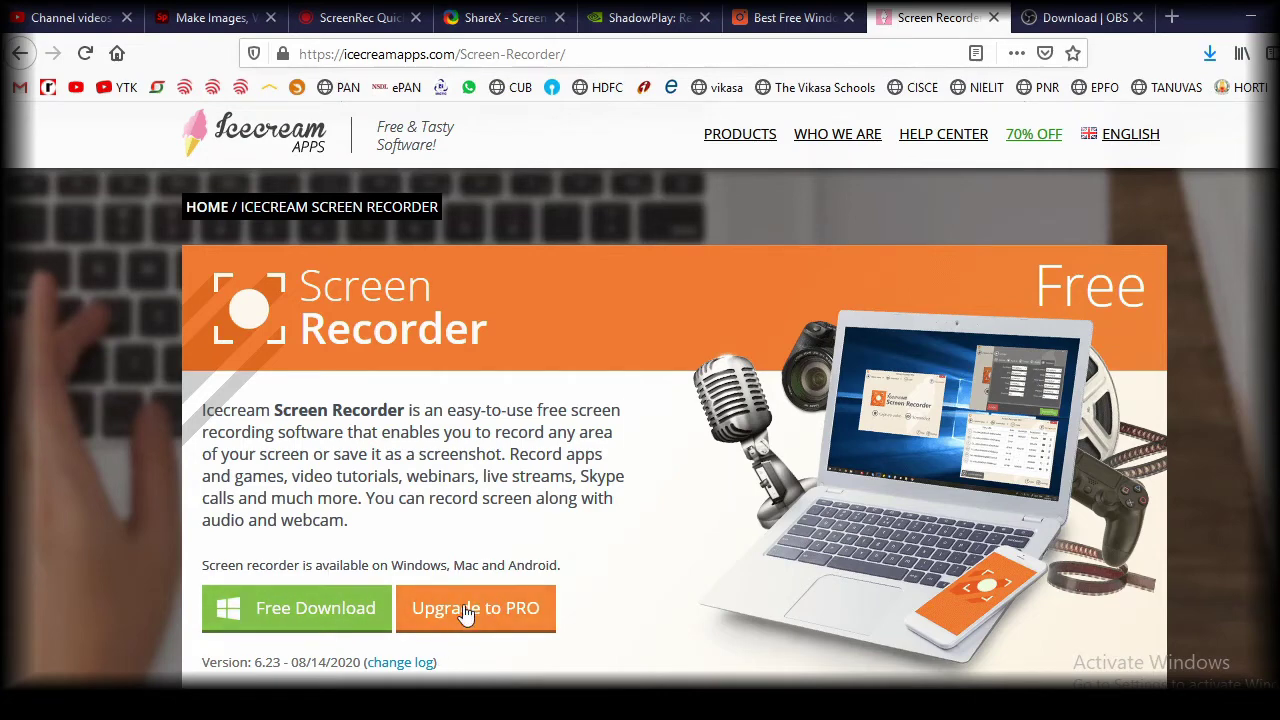
scroll(285, 605, down, 2)
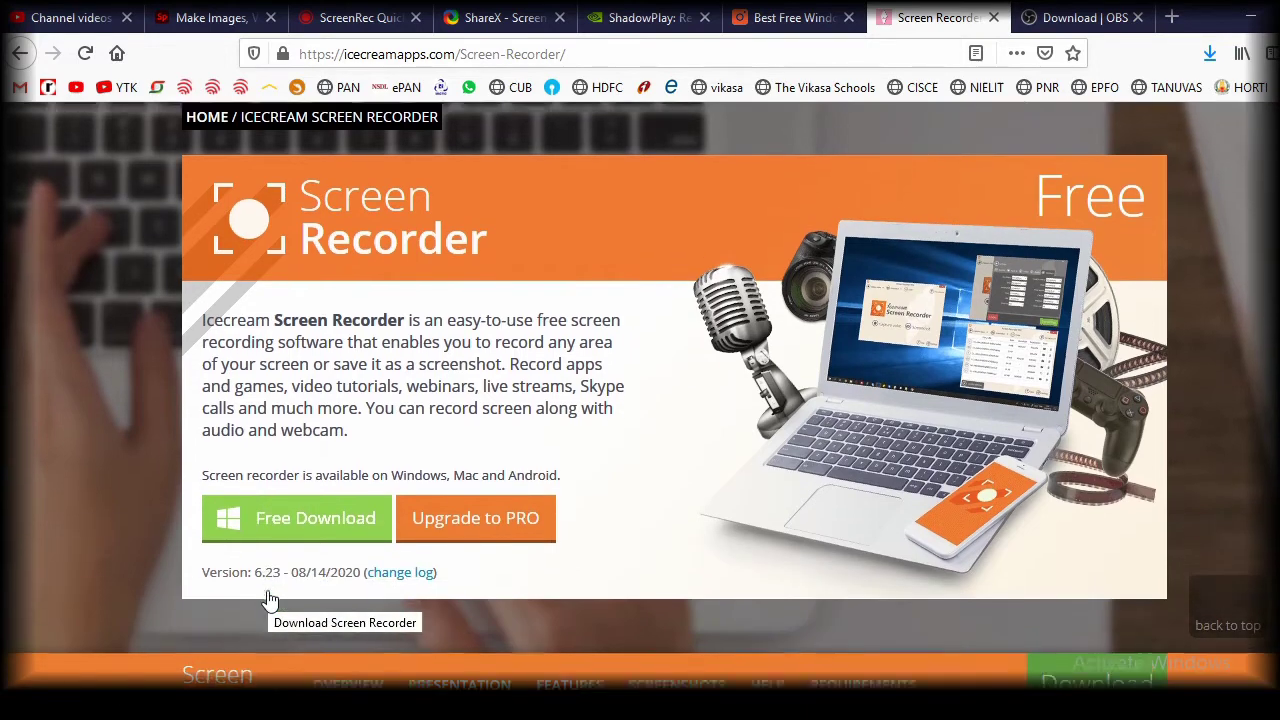
scroll(267, 598, up, 2)
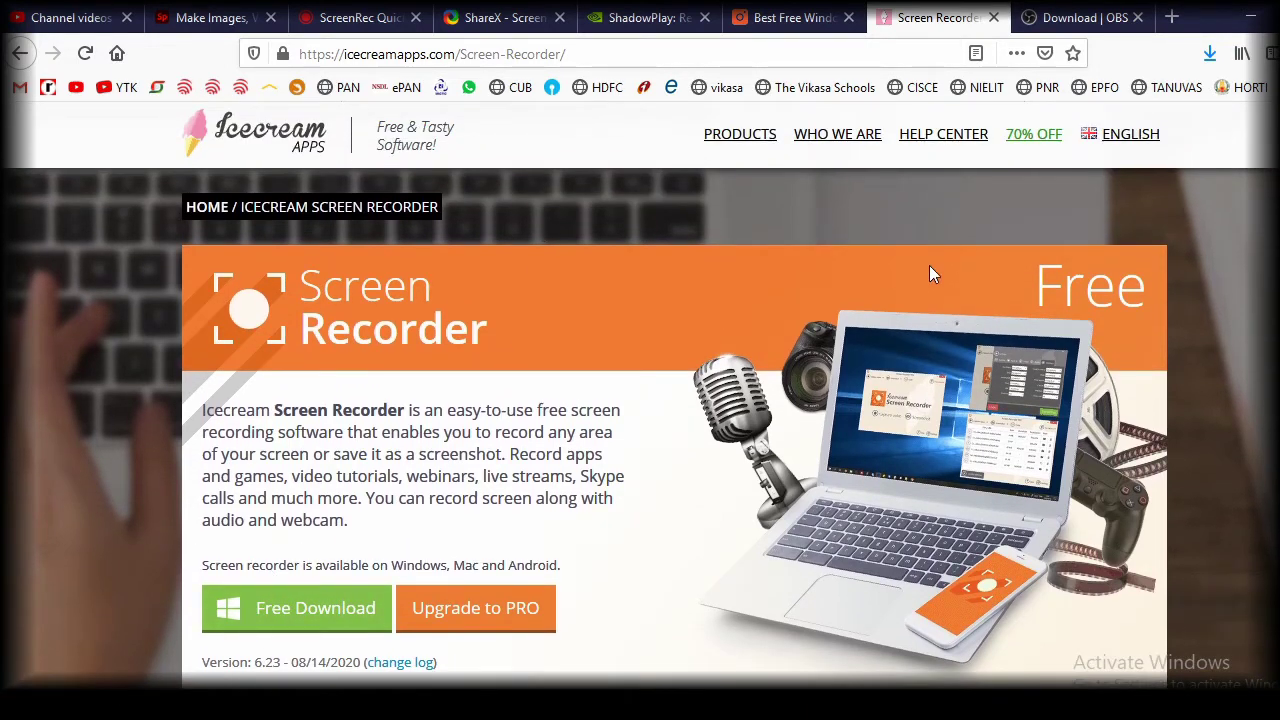
- Revisit the ScreenRec, ShareX, ShadowPlay and TinyTake pages in turn and return to the Icecream Screen Recorder page
click(390, 20)
click(492, 18)
click(640, 18)
click(795, 18)
click(912, 28)
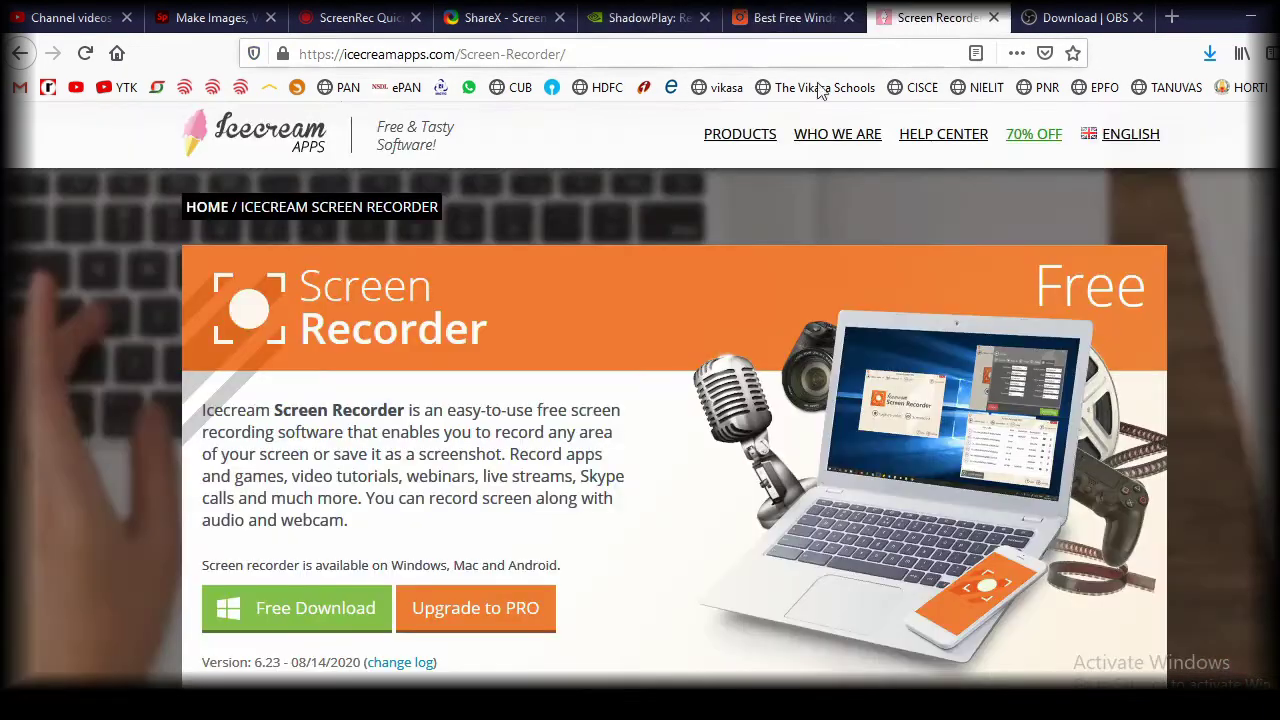
- Open the OBS Studio download page and examine the operating system choices and the Windows installer options
click(1077, 20)
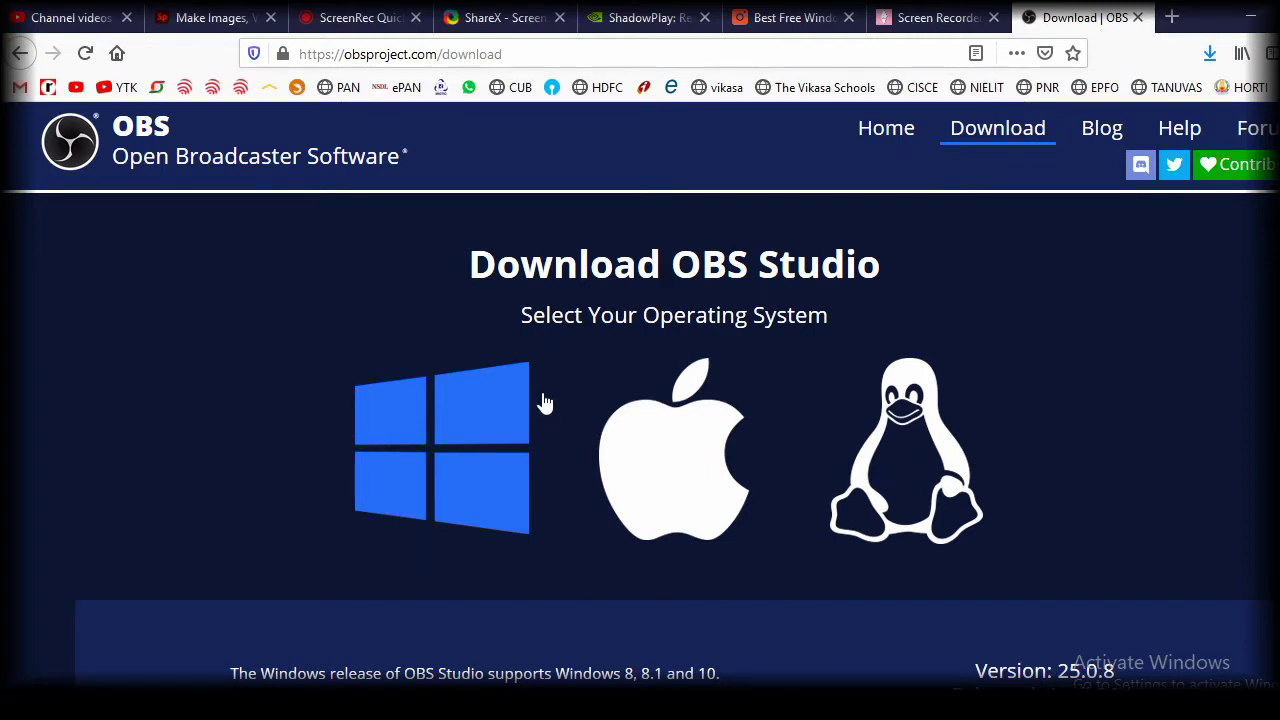
scroll(545, 402, down, 1)
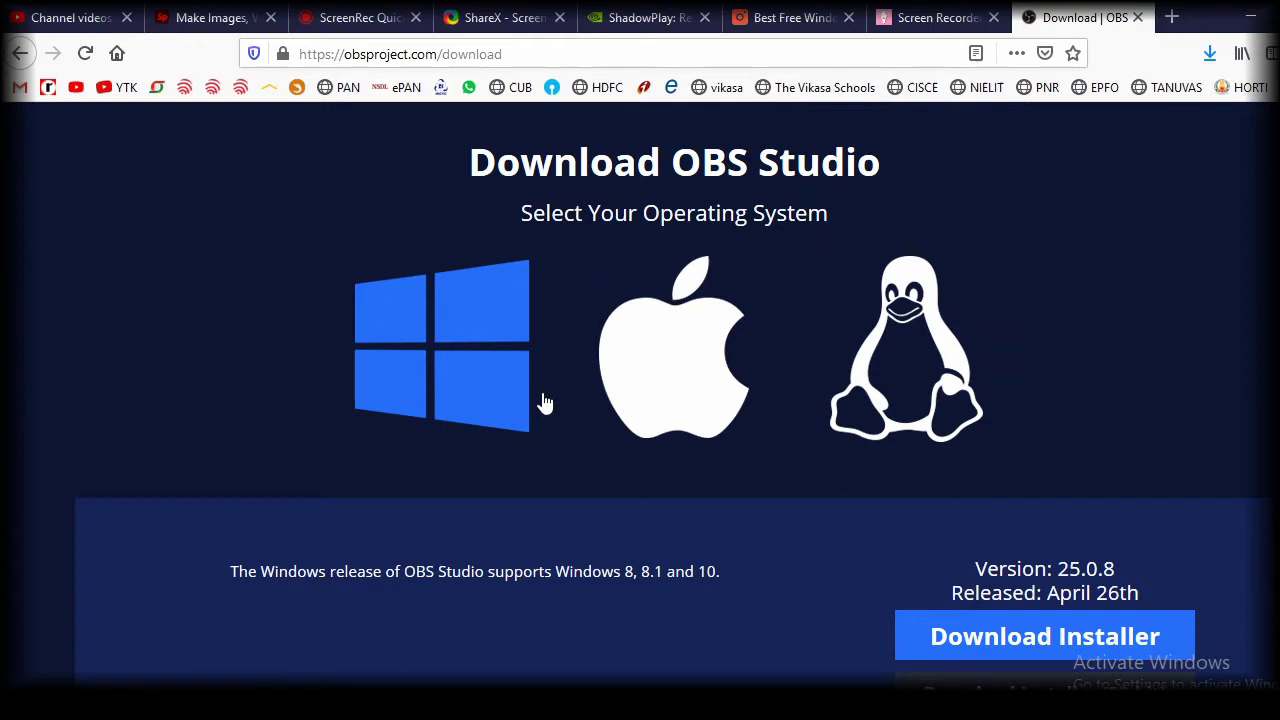
scroll(545, 402, up, 1)
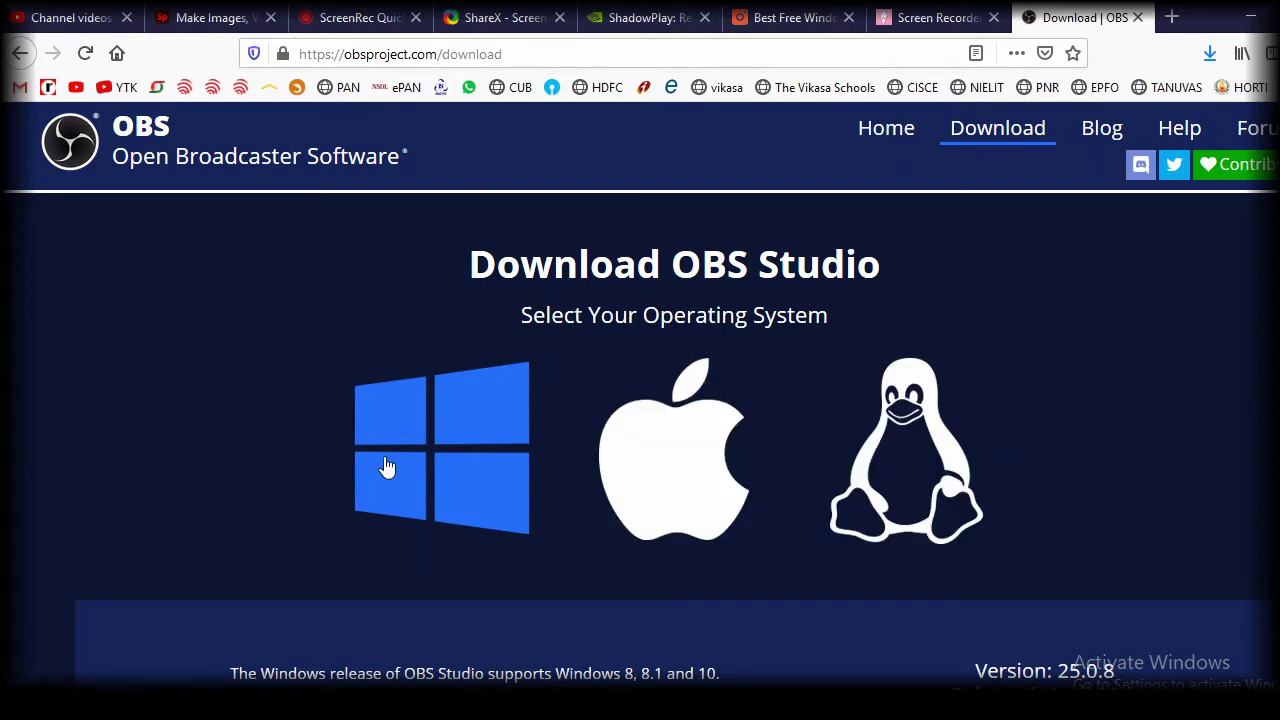
scroll(717, 508, down, 2)
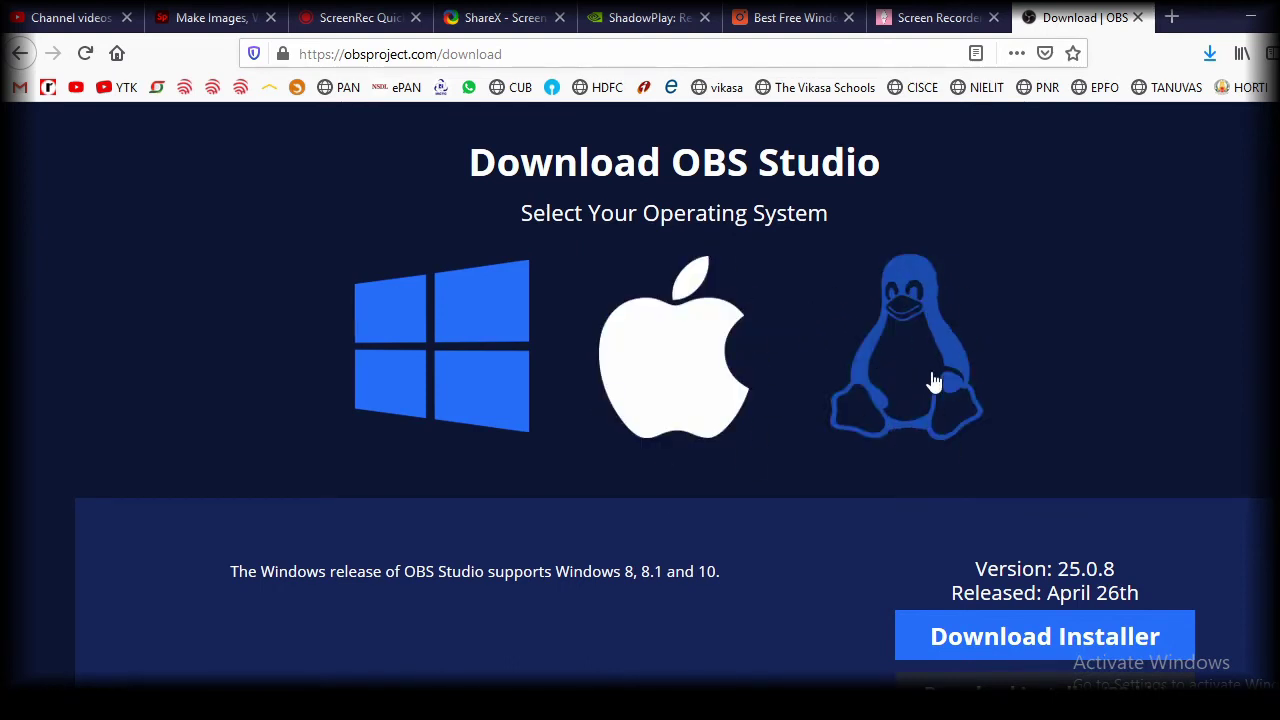
scroll(932, 382, down, 2)
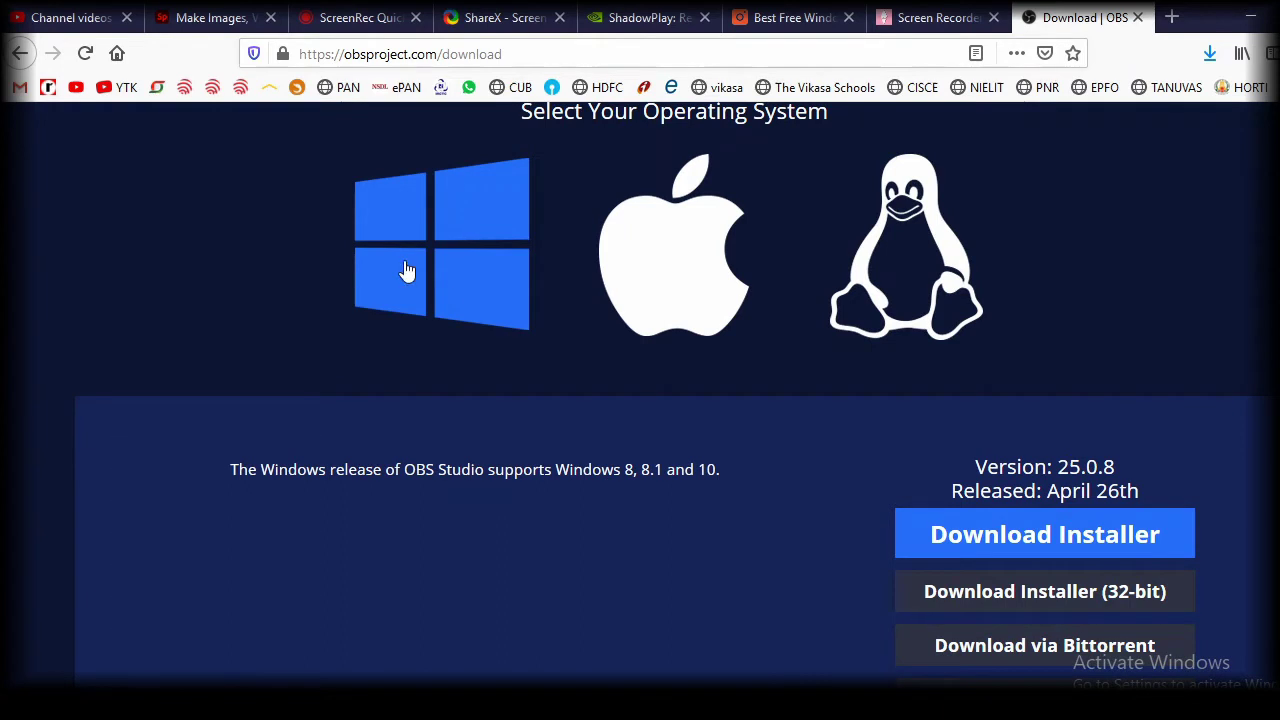
scroll(408, 271, down, 3)
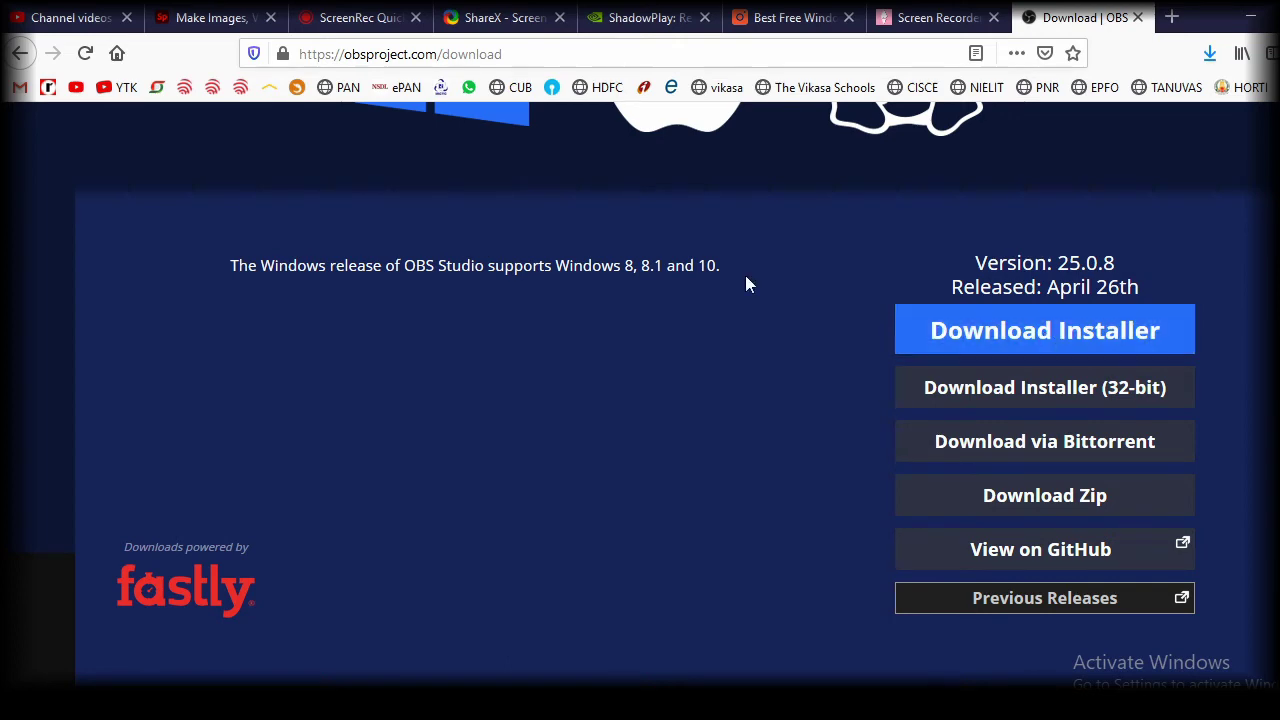
scroll(686, 370, up, 4)
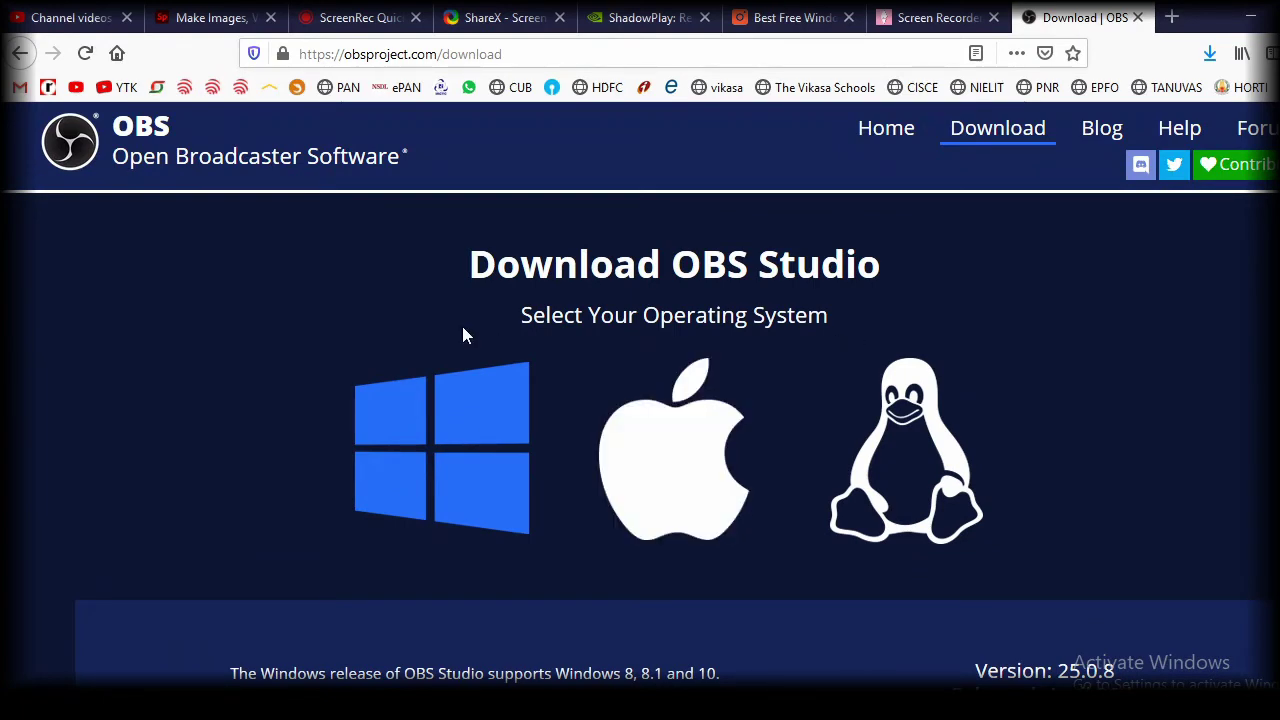
- Switch to OBS Studio and inspect the Display Capture, three text sources and Image source of the scene one by one
key(alt+Tab)
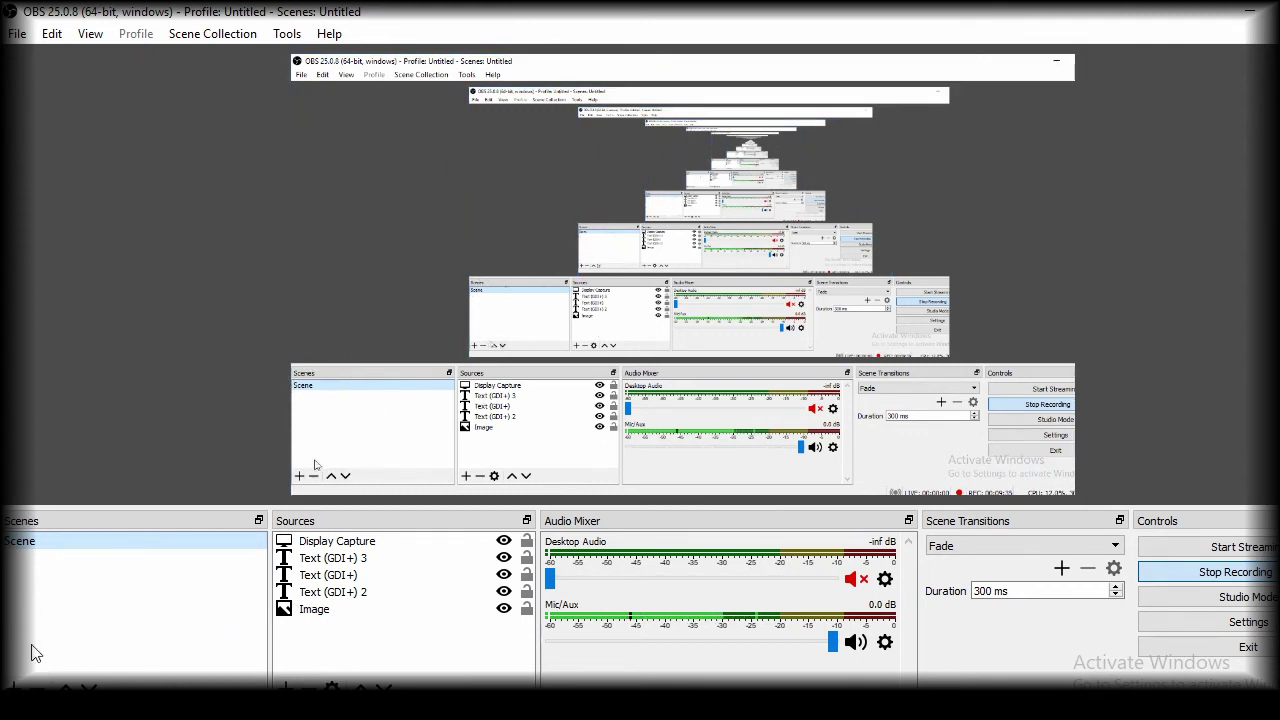
click(343, 574)
click(434, 543)
click(445, 676)
click(340, 542)
click(322, 558)
click(307, 576)
click(385, 558)
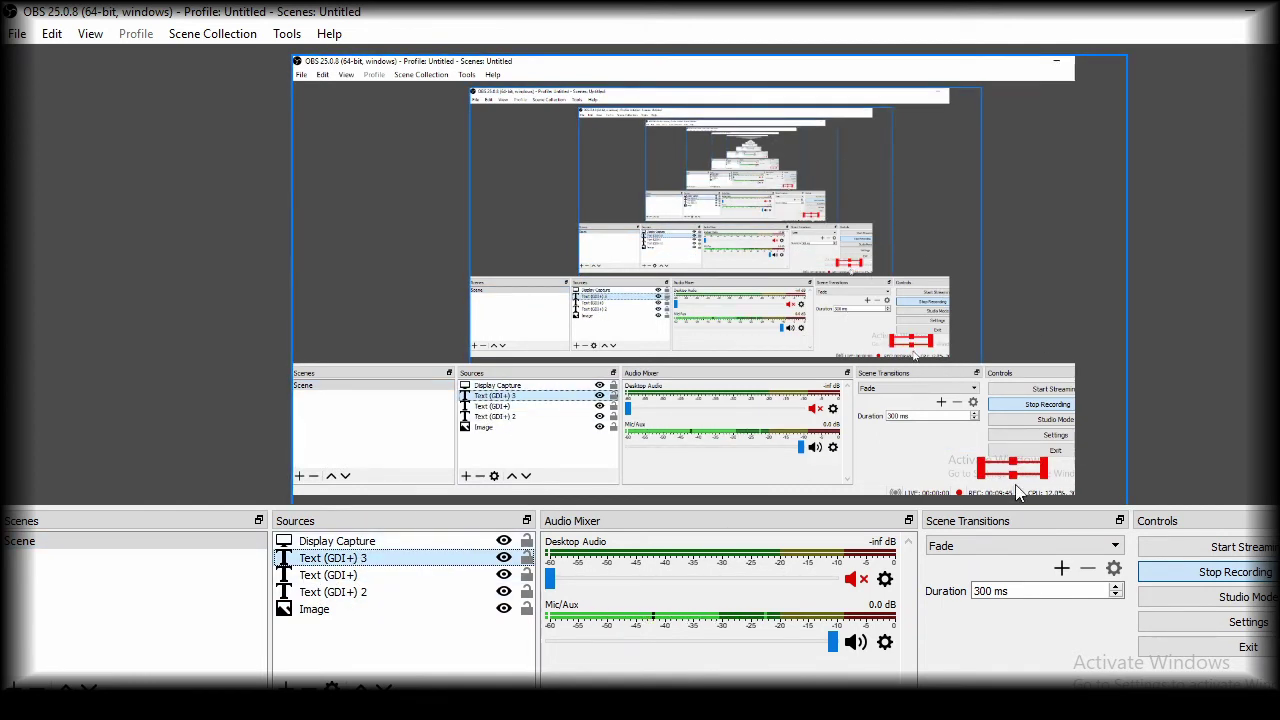
click(320, 575)
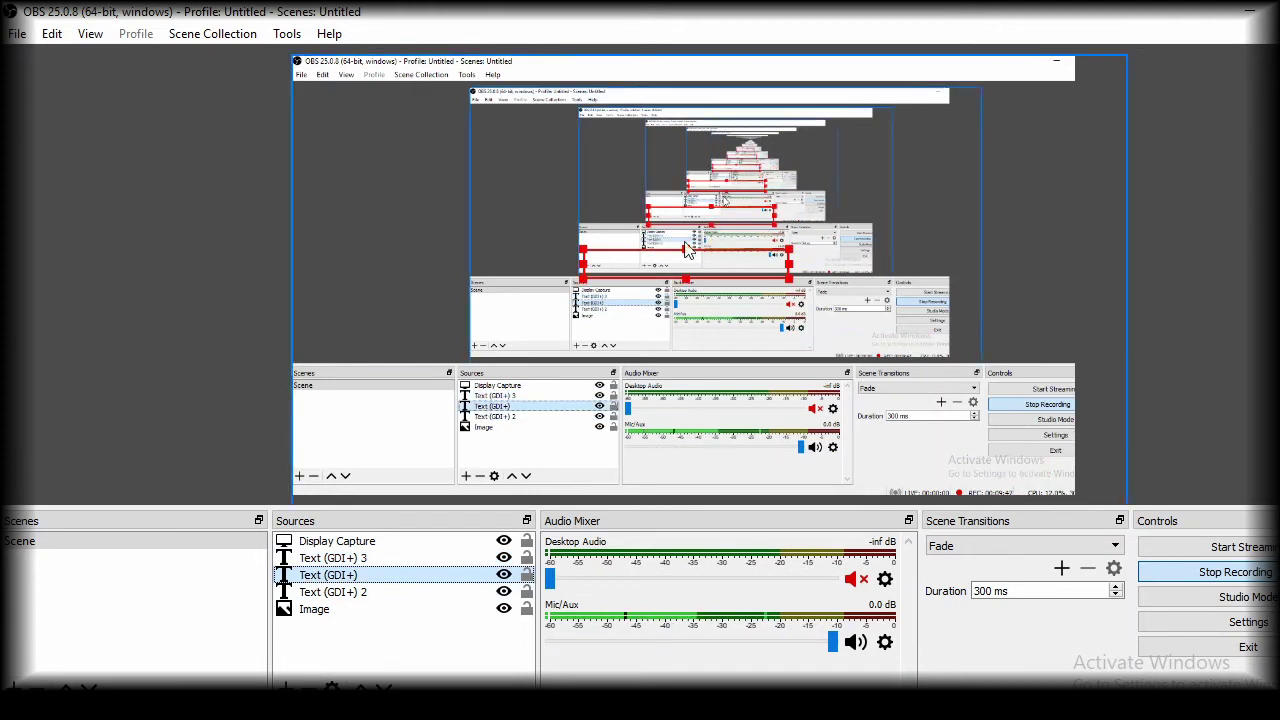
click(357, 593)
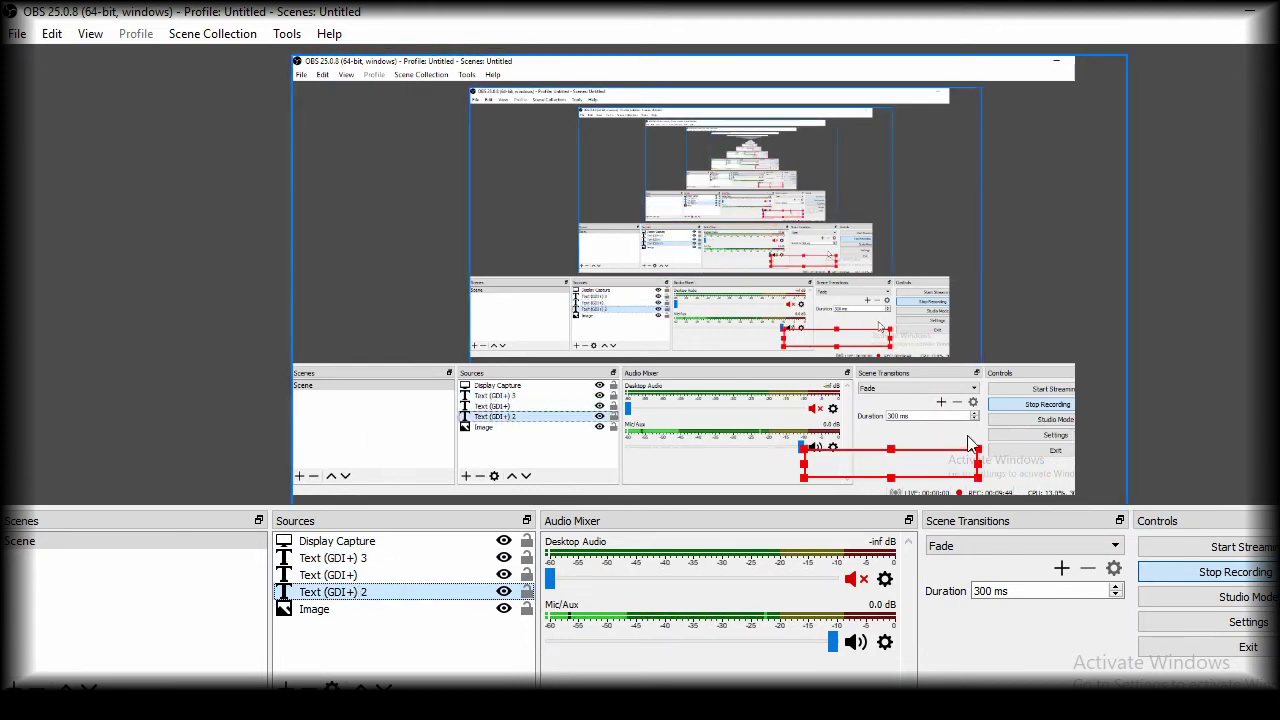
click(340, 609)
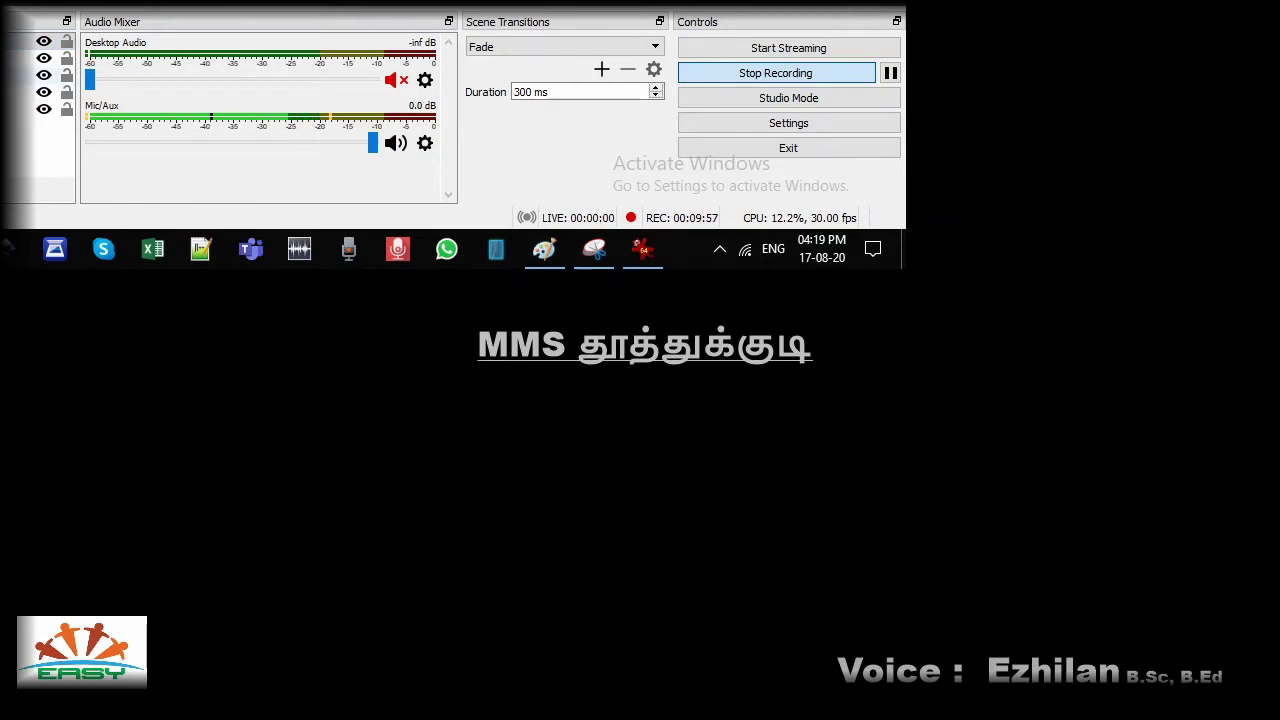
- Move the Display Capture source back over the canvas so that it covers the text and image sources
click(20, 108)
drag(534, 118, 799, 393)
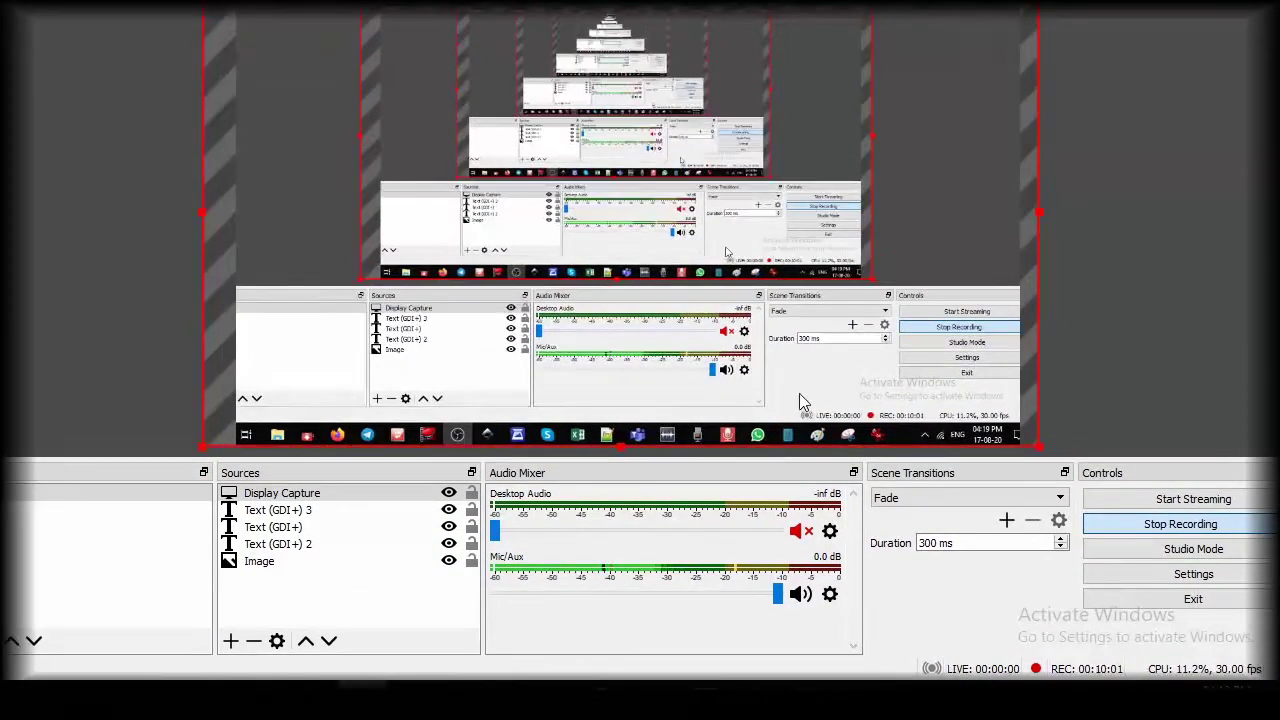
click(310, 500)
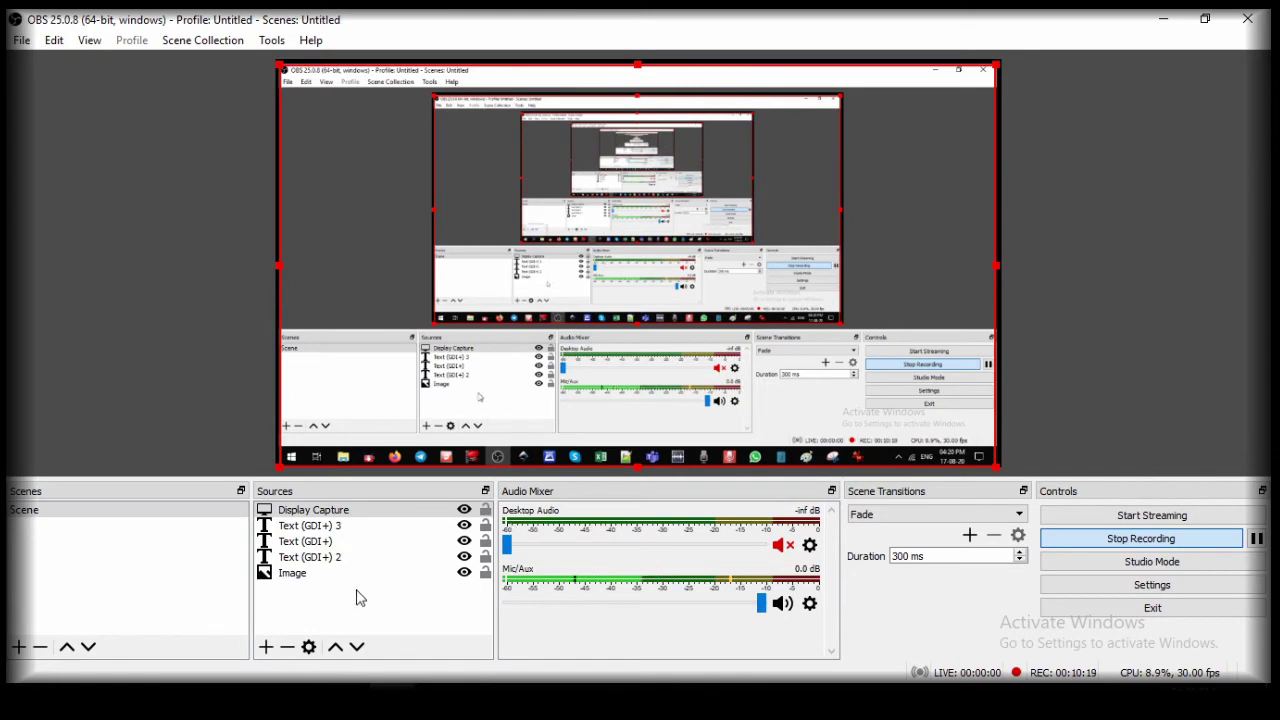
- Look over the source types that can be added, and step through the scene's existing sources down to Image
click(266, 648)
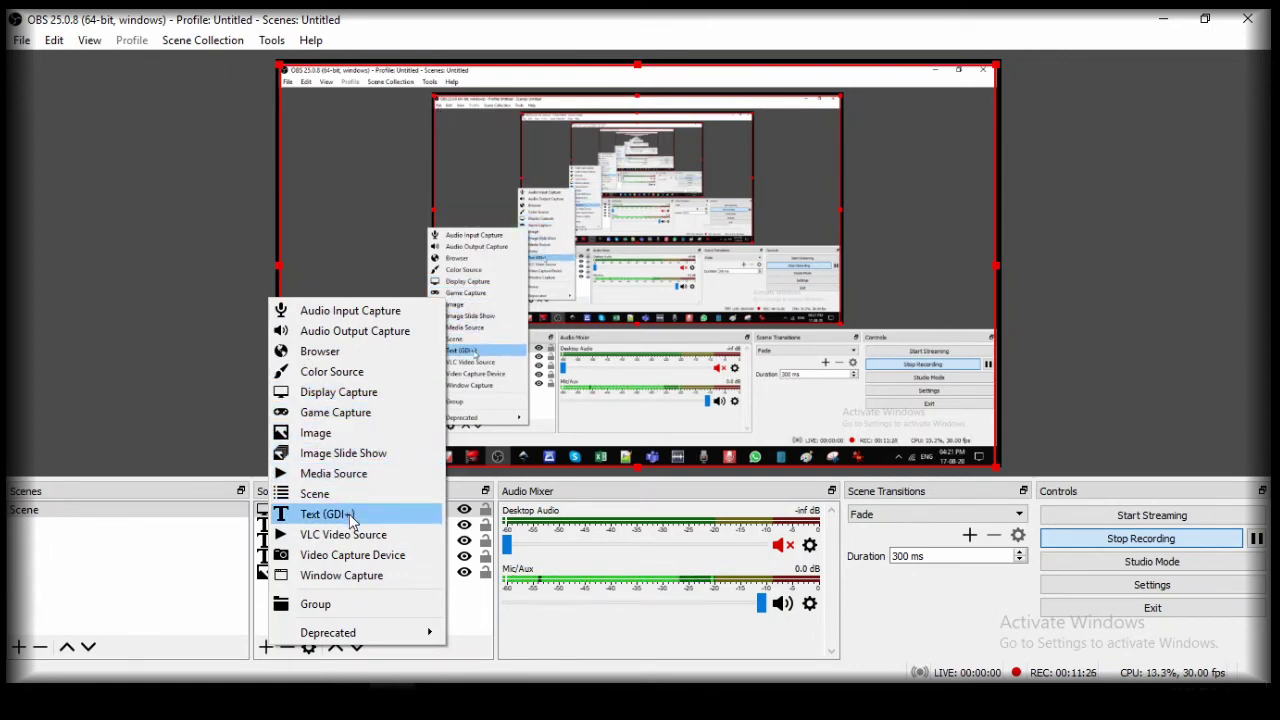
click(234, 423)
click(310, 512)
key(Down)
key(Down)
key(Down)
key(Down)
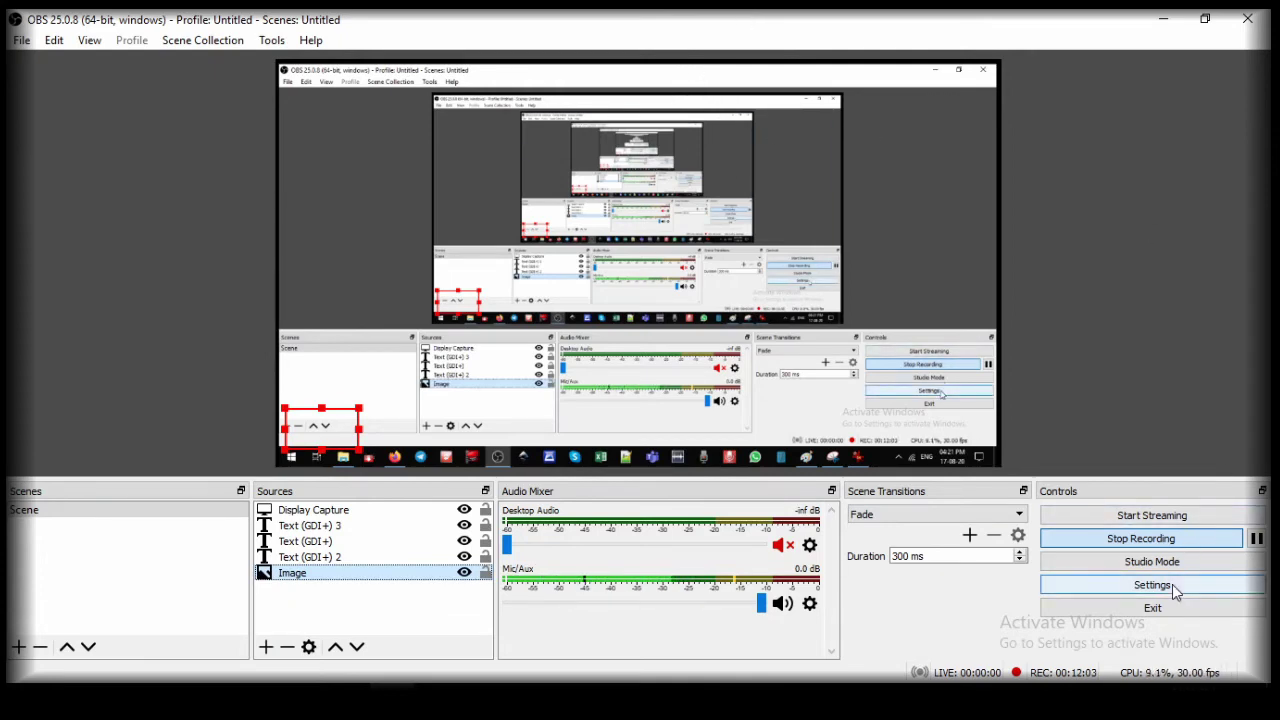
- Review the General, Output, Audio and Hotkeys settings of OBS Studio and leave the settings without changes
click(1096, 588)
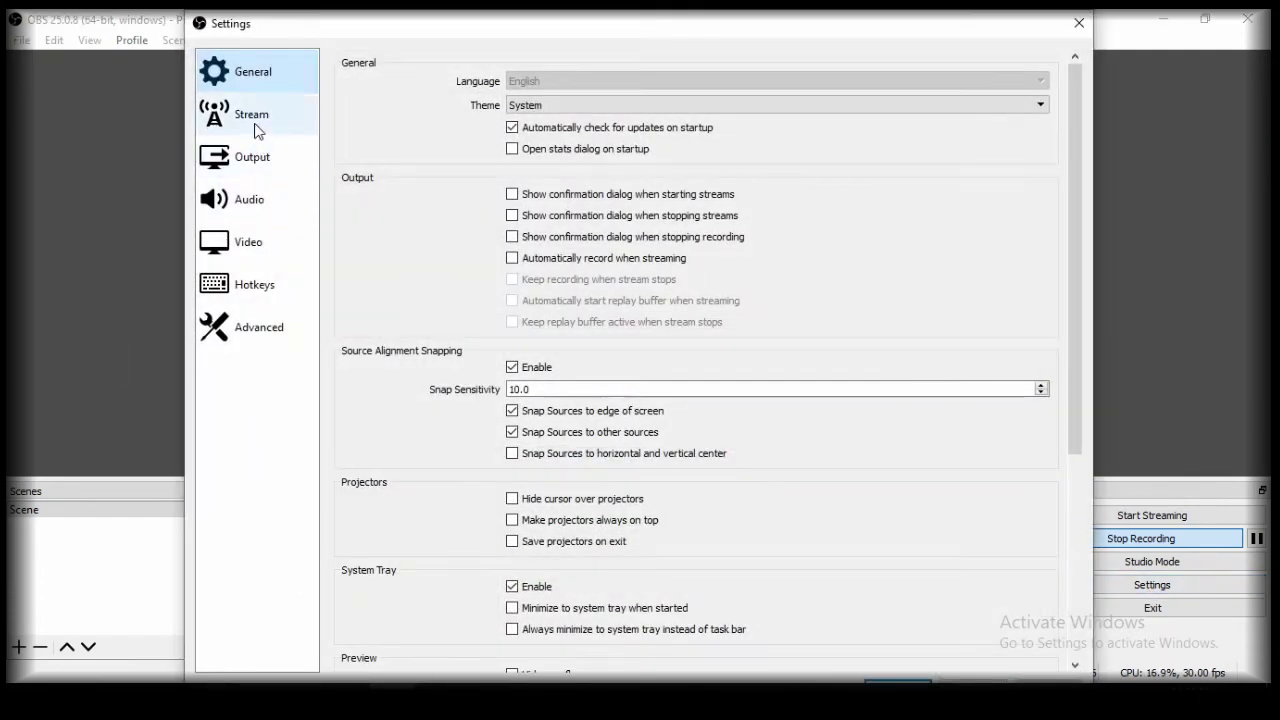
click(251, 151)
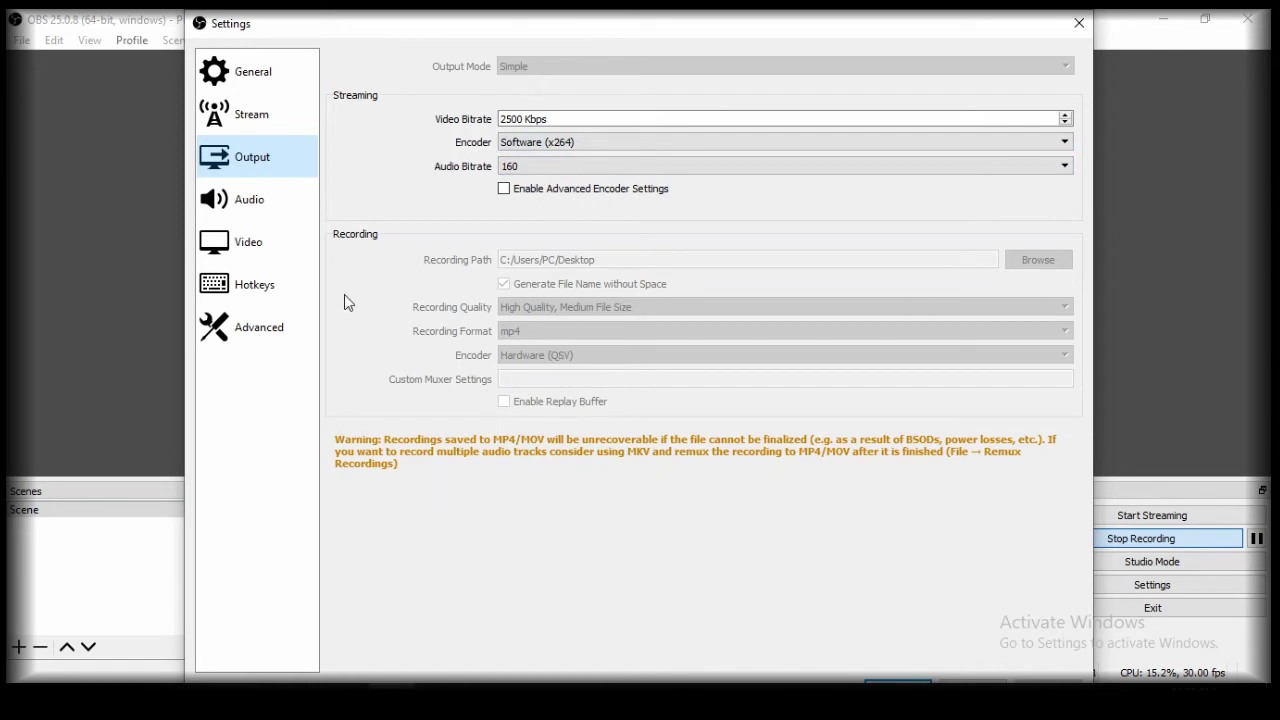
click(243, 208)
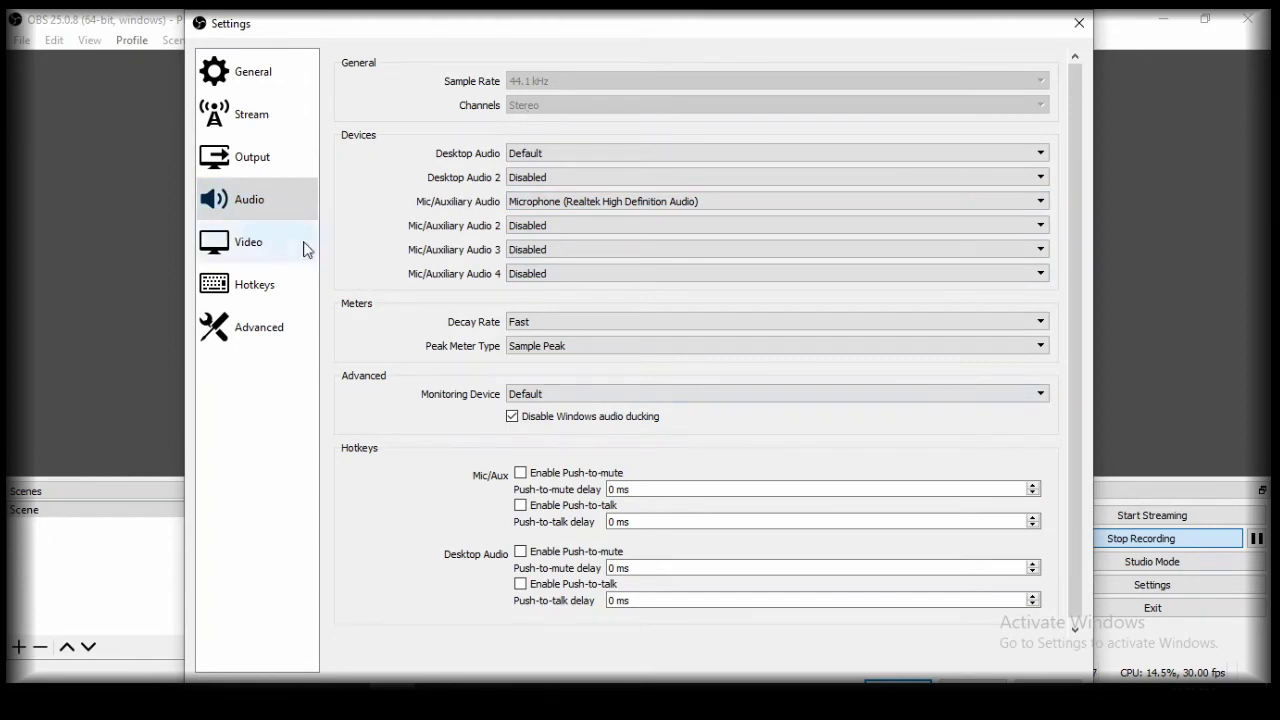
click(250, 145)
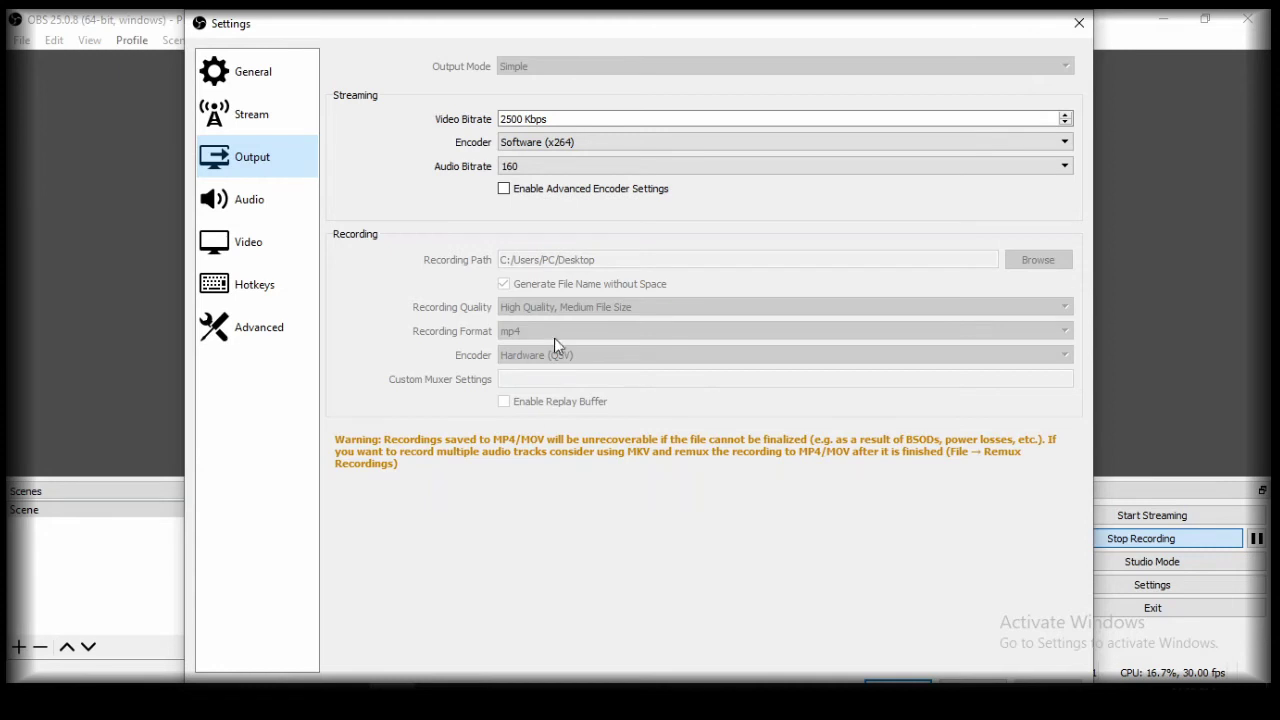
click(268, 285)
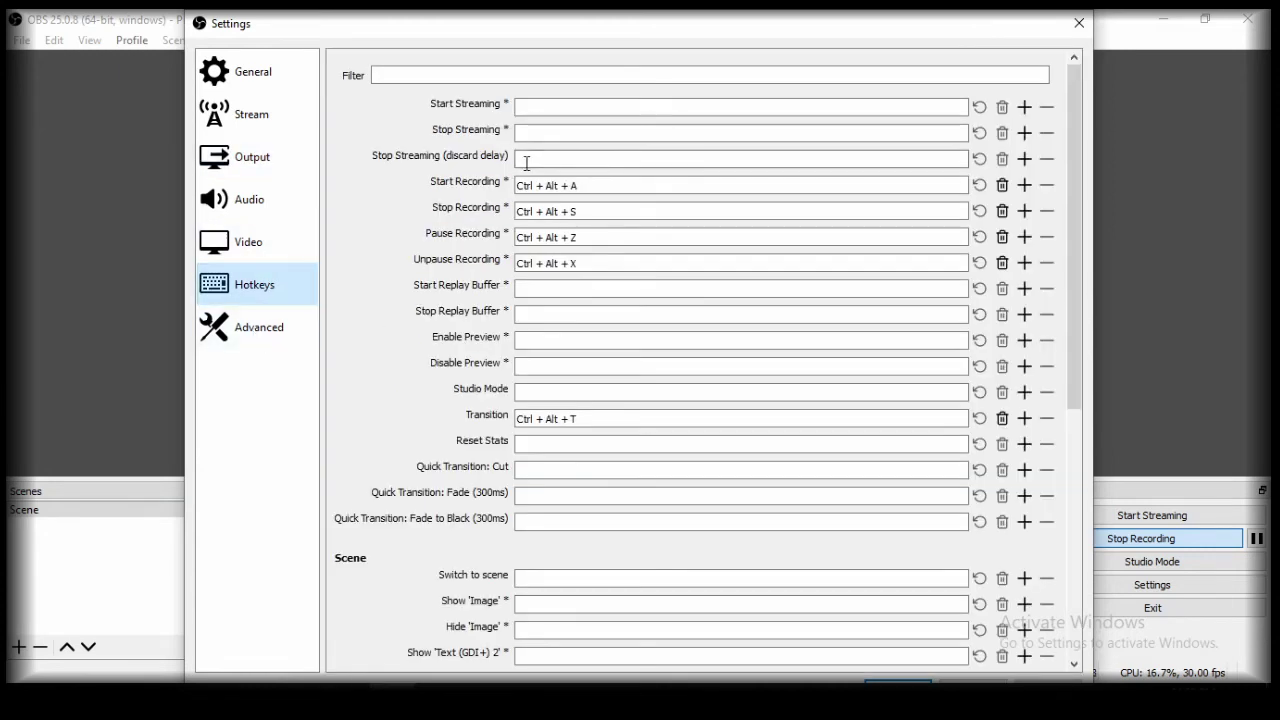
click(231, 78)
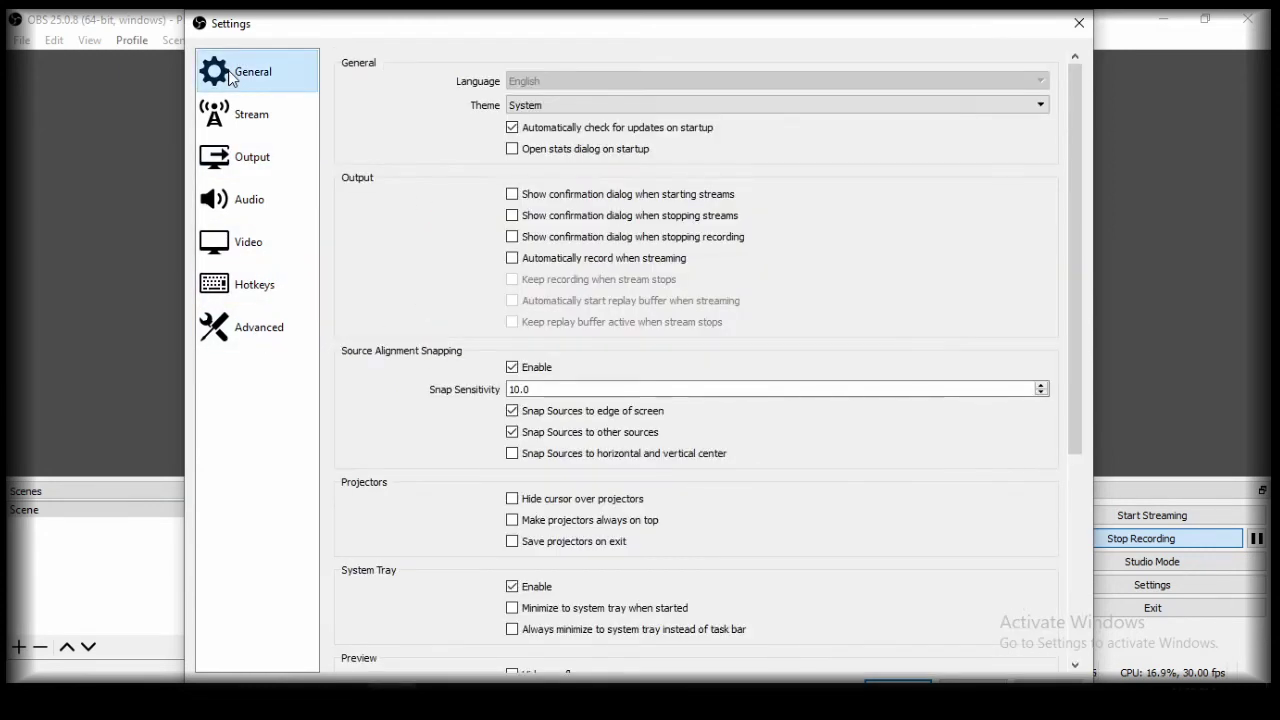
click(1079, 24)
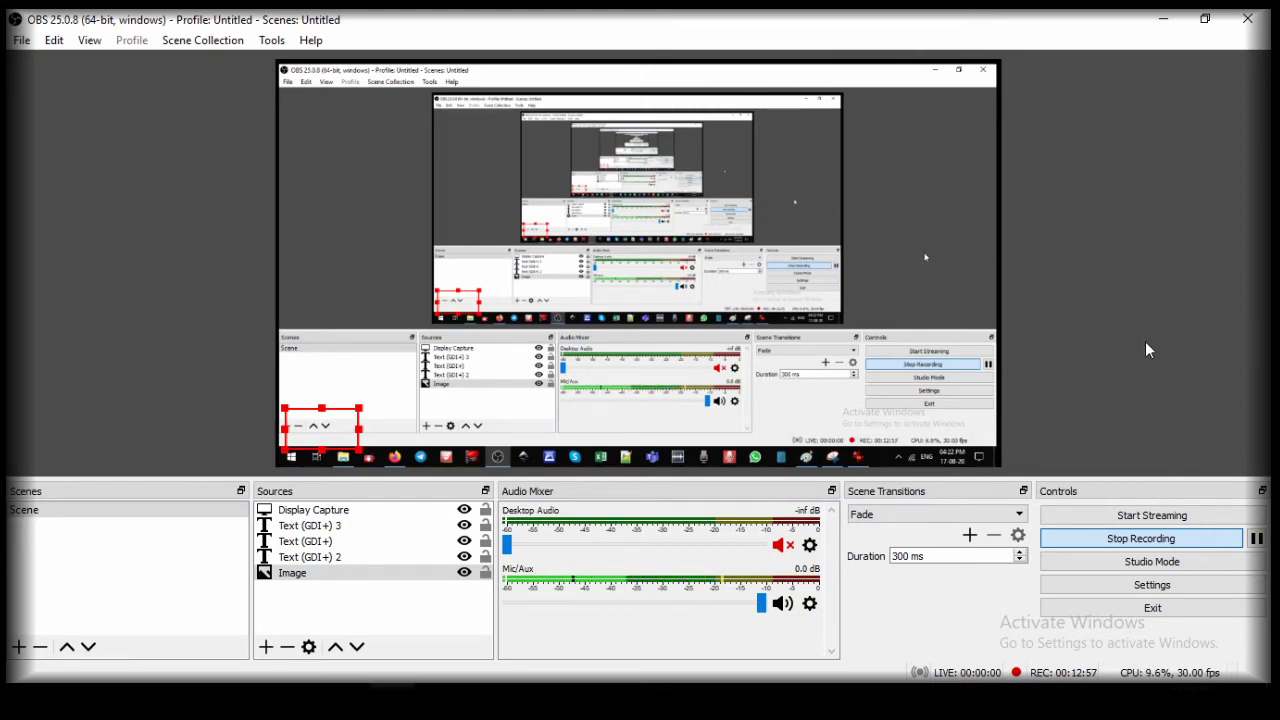
- Minimize OBS Studio and the browser, and open the BOOK PDF from the MATHS folder of 7 TH ONLINE CLASS
click(1168, 24)
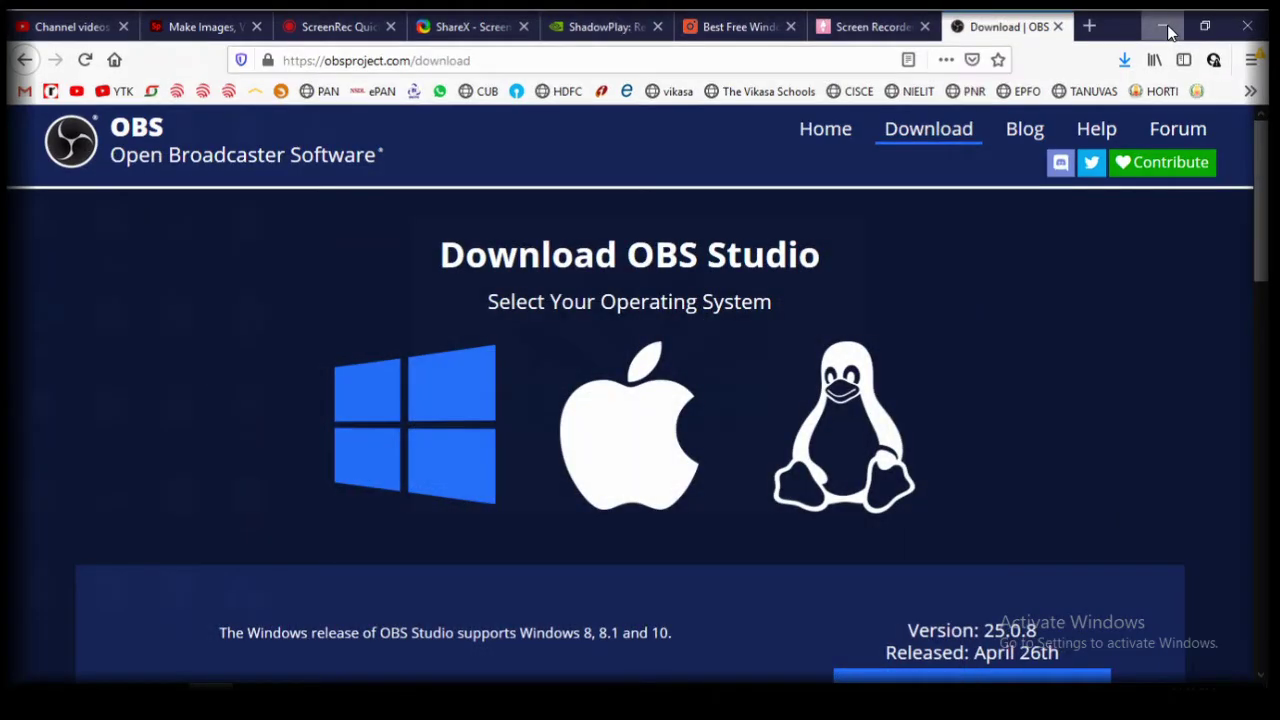
click(1168, 26)
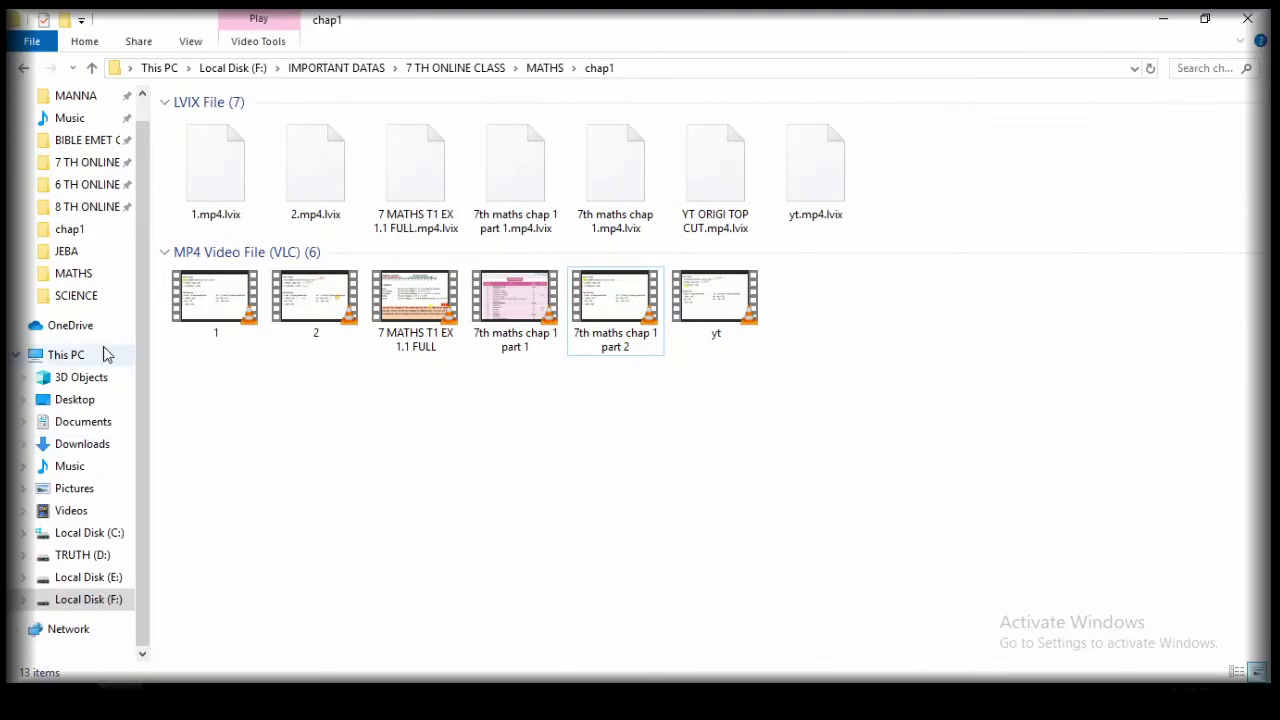
click(87, 162)
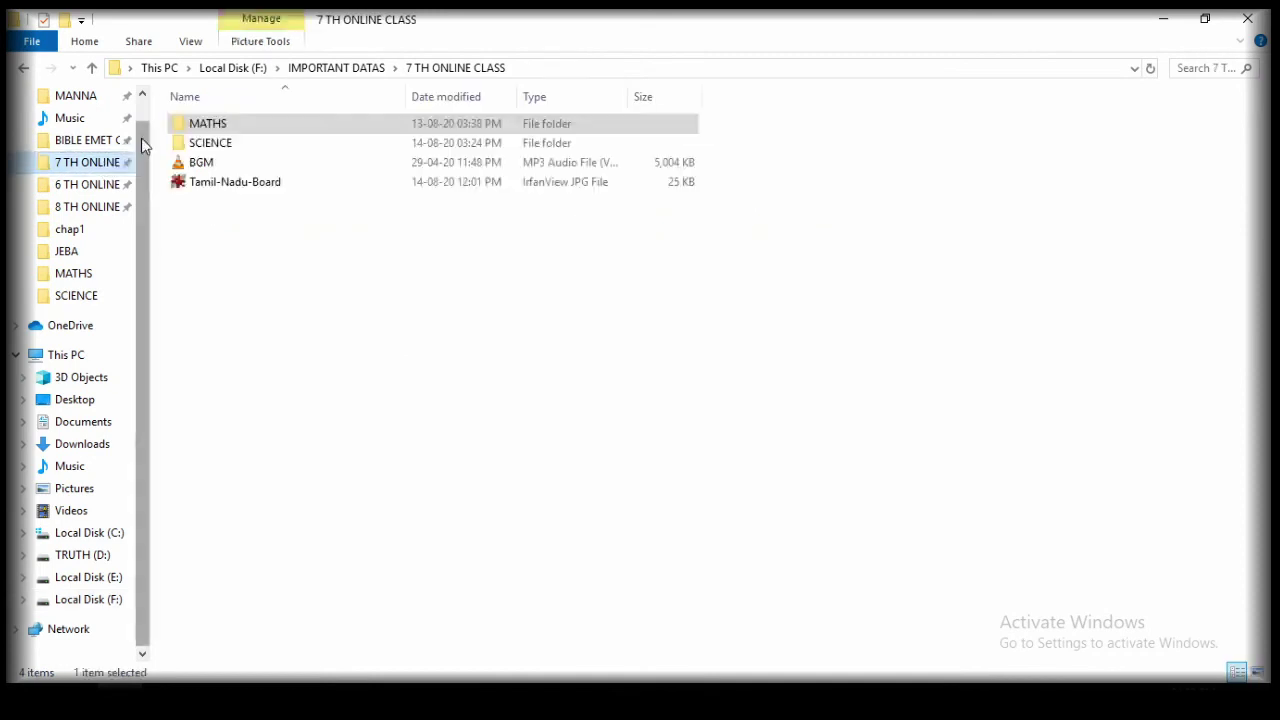
double_click(225, 126)
double_click(440, 160)
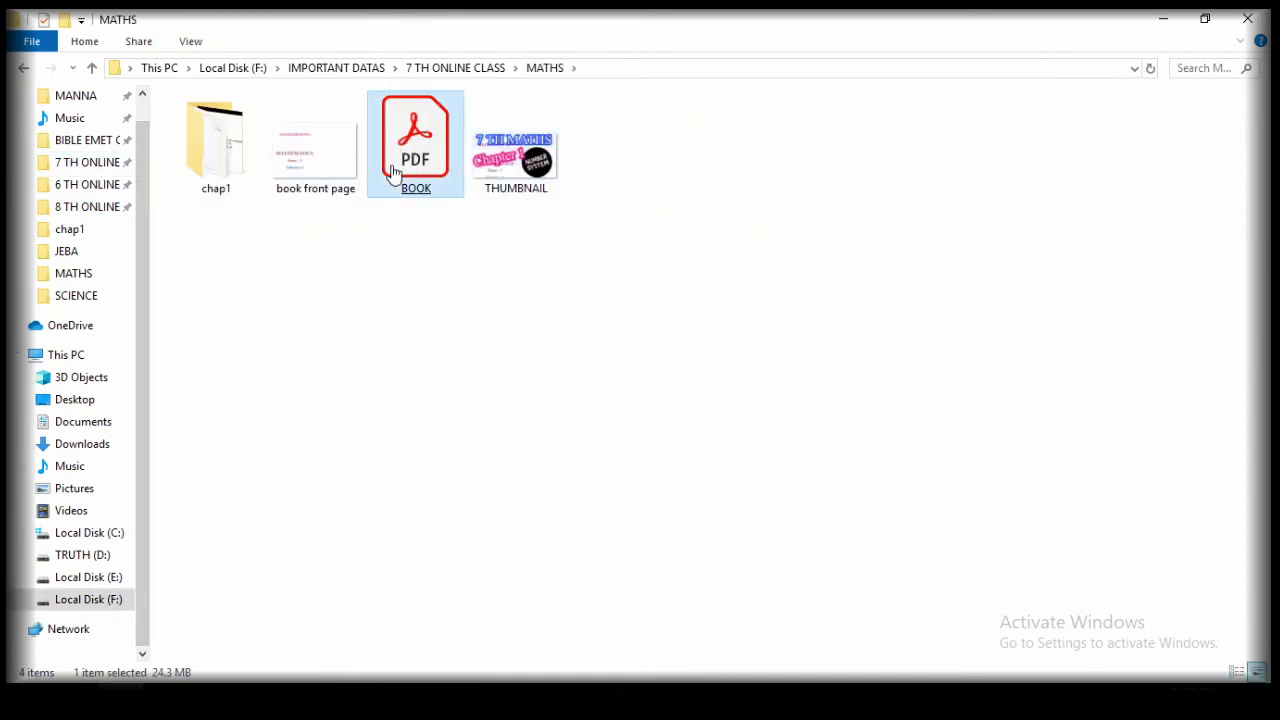
- Collapse the tools pane of the PDF reader and go to the opening page of Chapter 1, Number System
scroll(623, 380, down, 10)
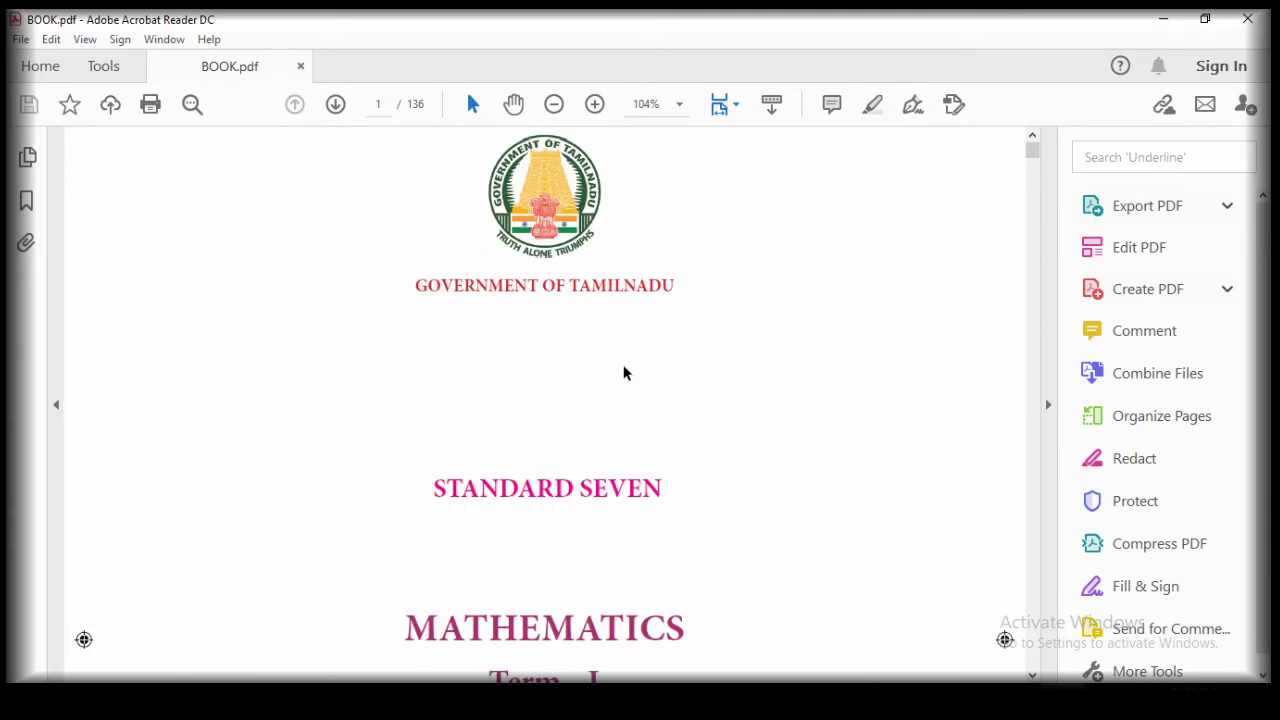
scroll(623, 370, down, 4)
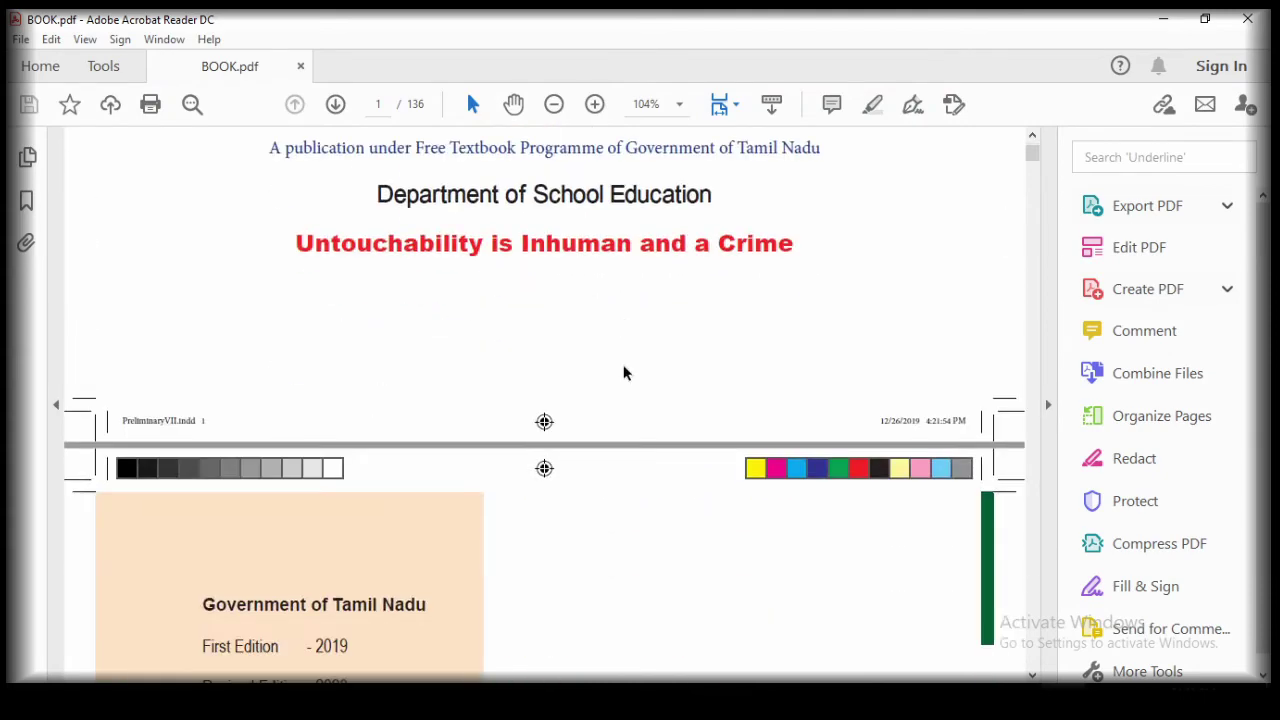
scroll(623, 373, down, 20)
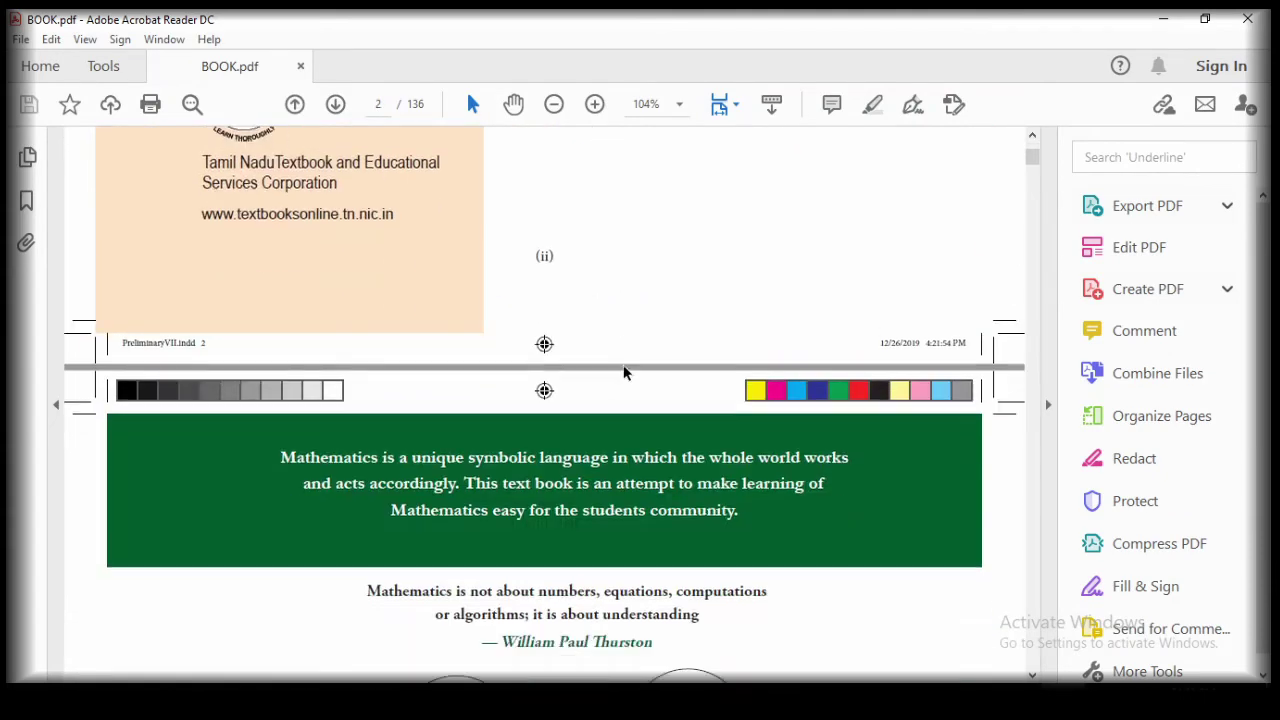
scroll(623, 372, down, 4)
click(1049, 404)
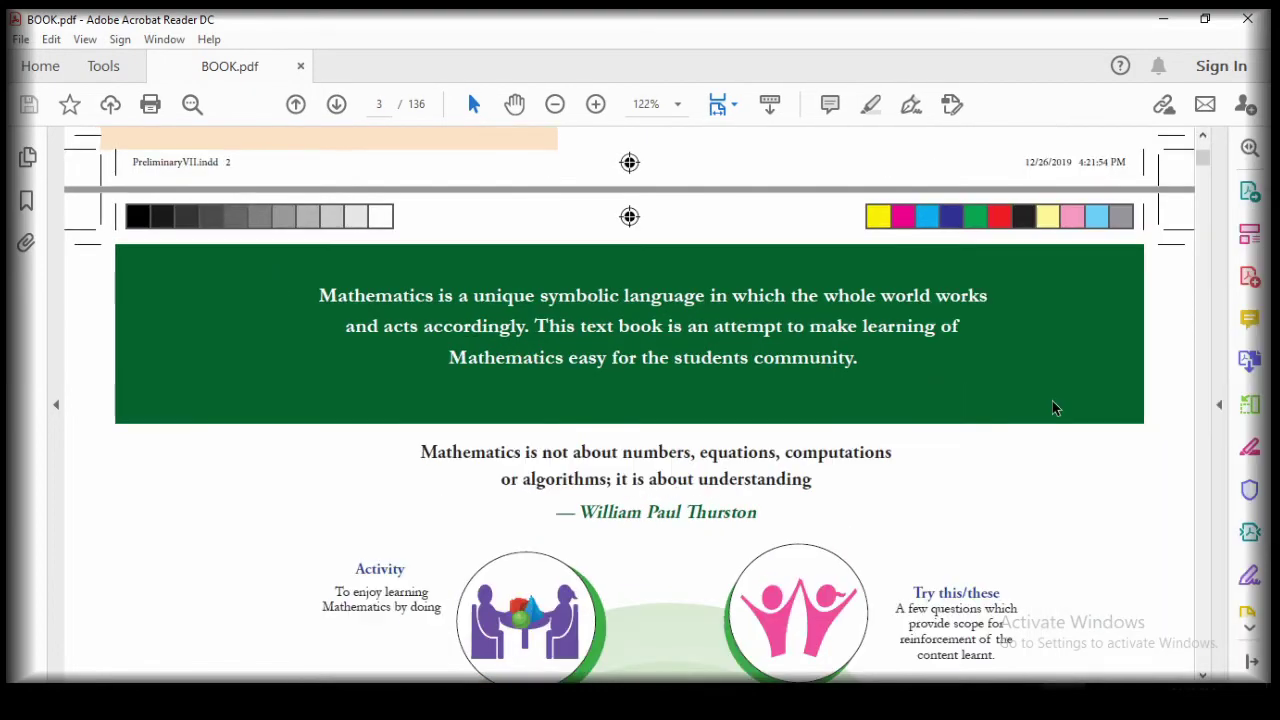
scroll(1206, 308, down, 20)
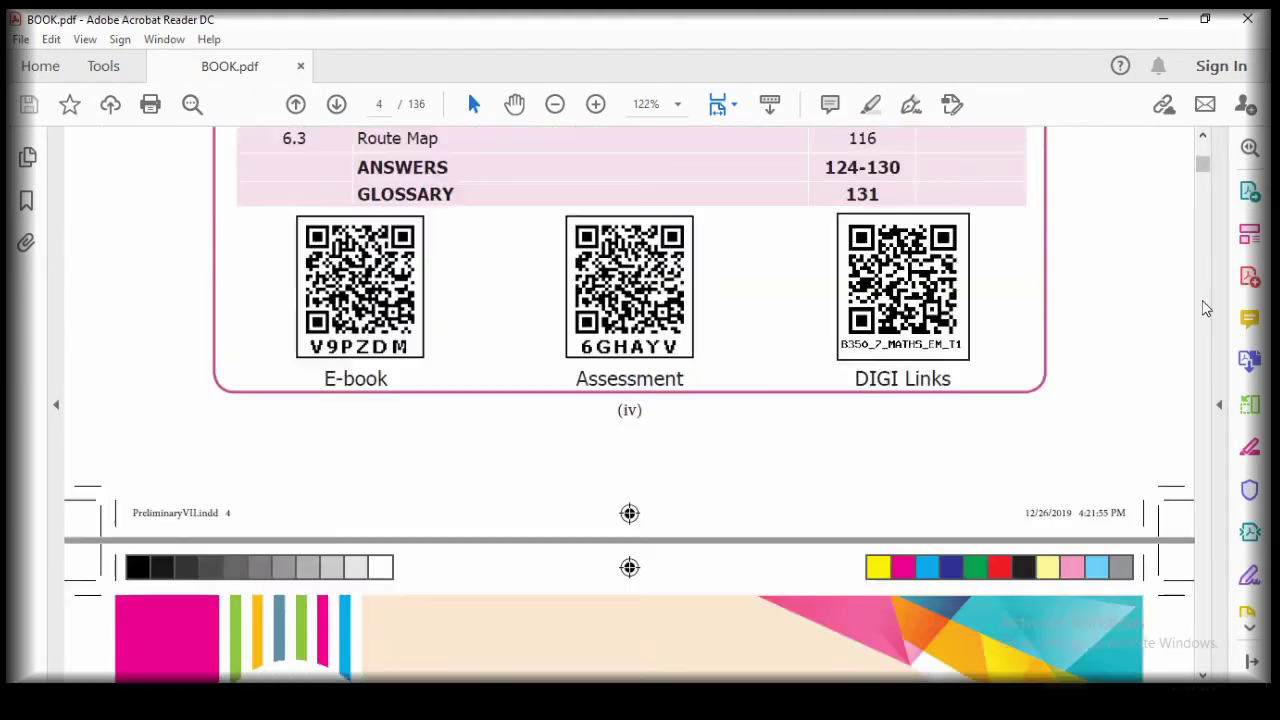
scroll(1206, 308, down, 10)
scroll(474, 314, up, 17)
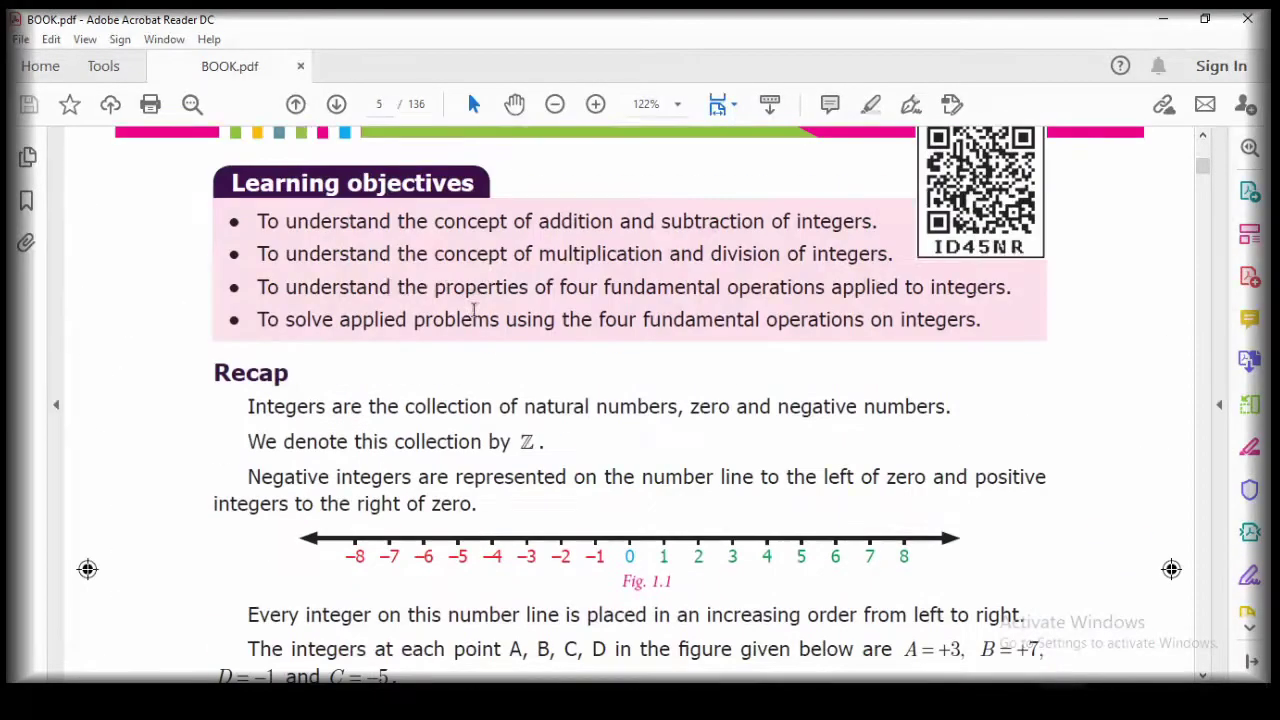
scroll(493, 401, up, 6)
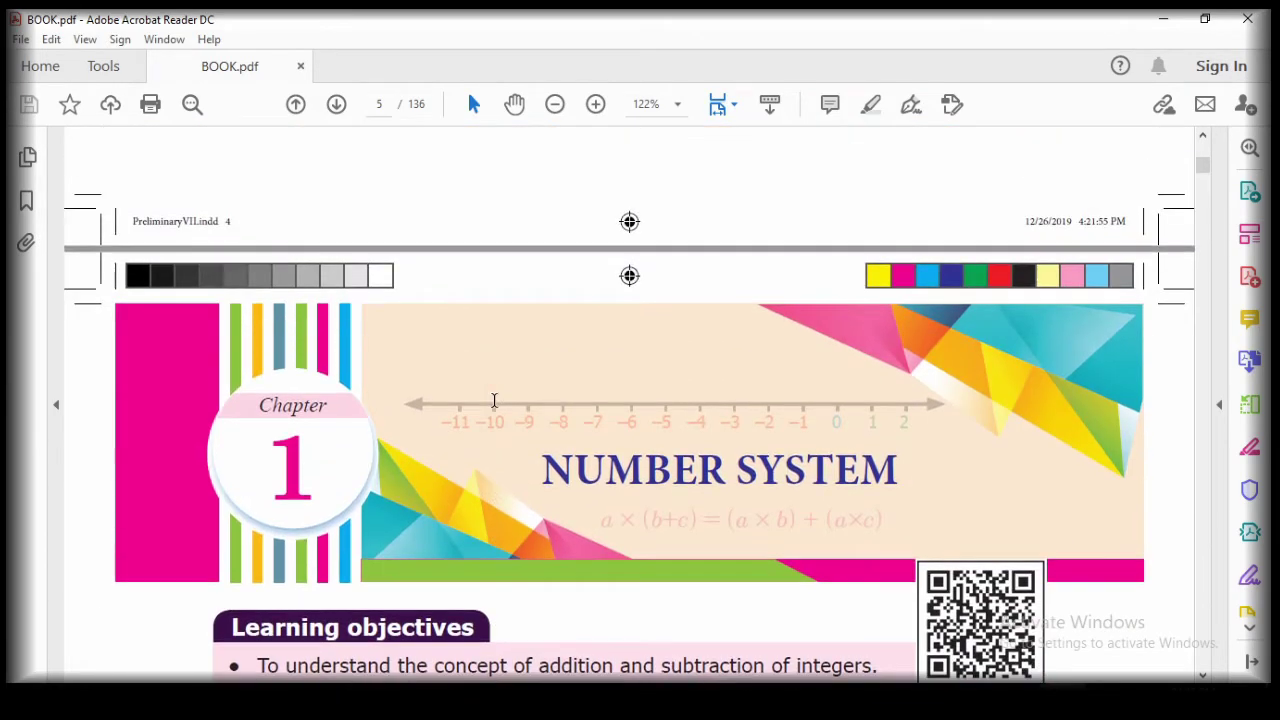
- Go through the Number System chapter to Examples 1.2 and 1.3 on page 9 of the PDF
scroll(490, 398, down, 15)
scroll(487, 400, down, 8)
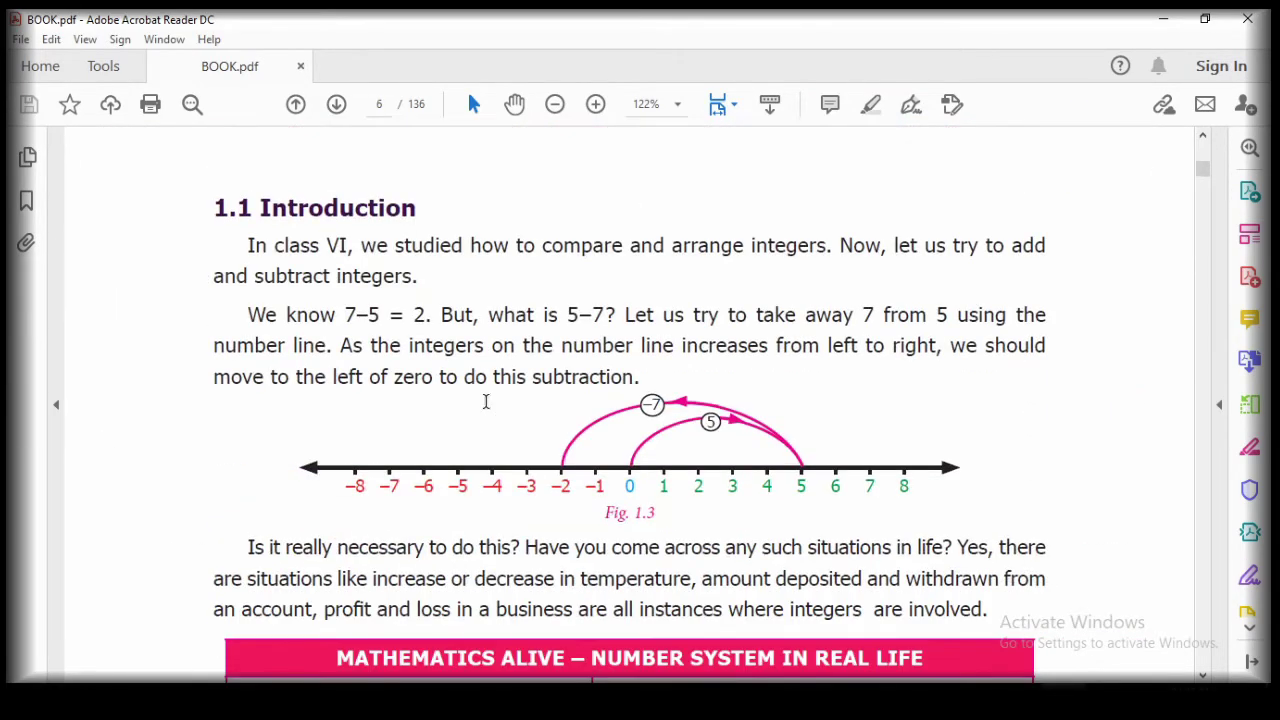
scroll(480, 451, down, 1)
scroll(505, 318, down, 15)
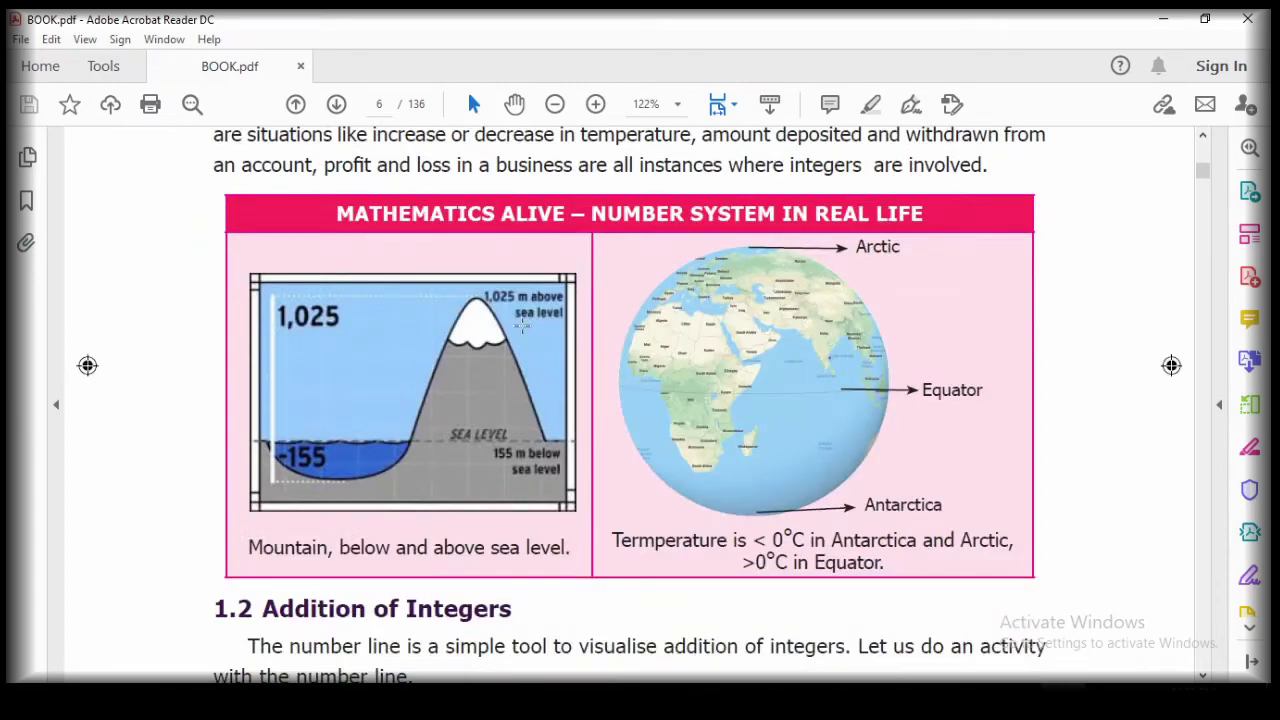
scroll(524, 325, down, 15)
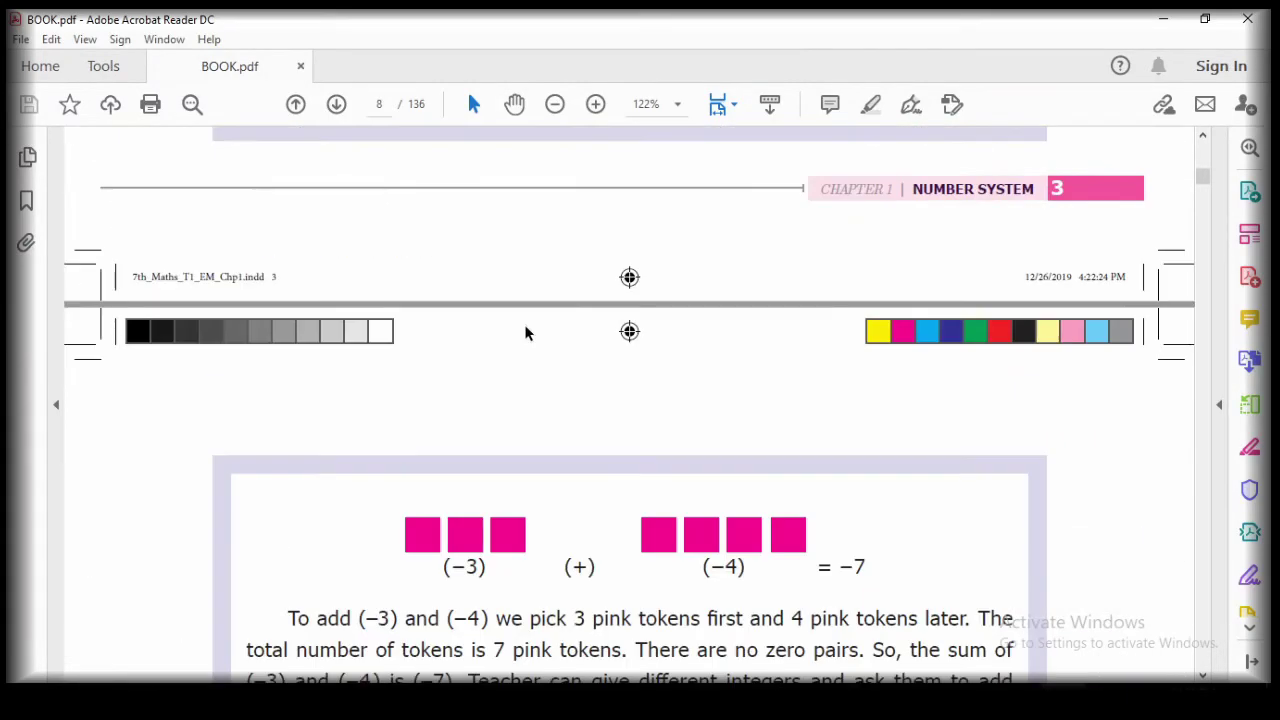
scroll(524, 325, down, 5)
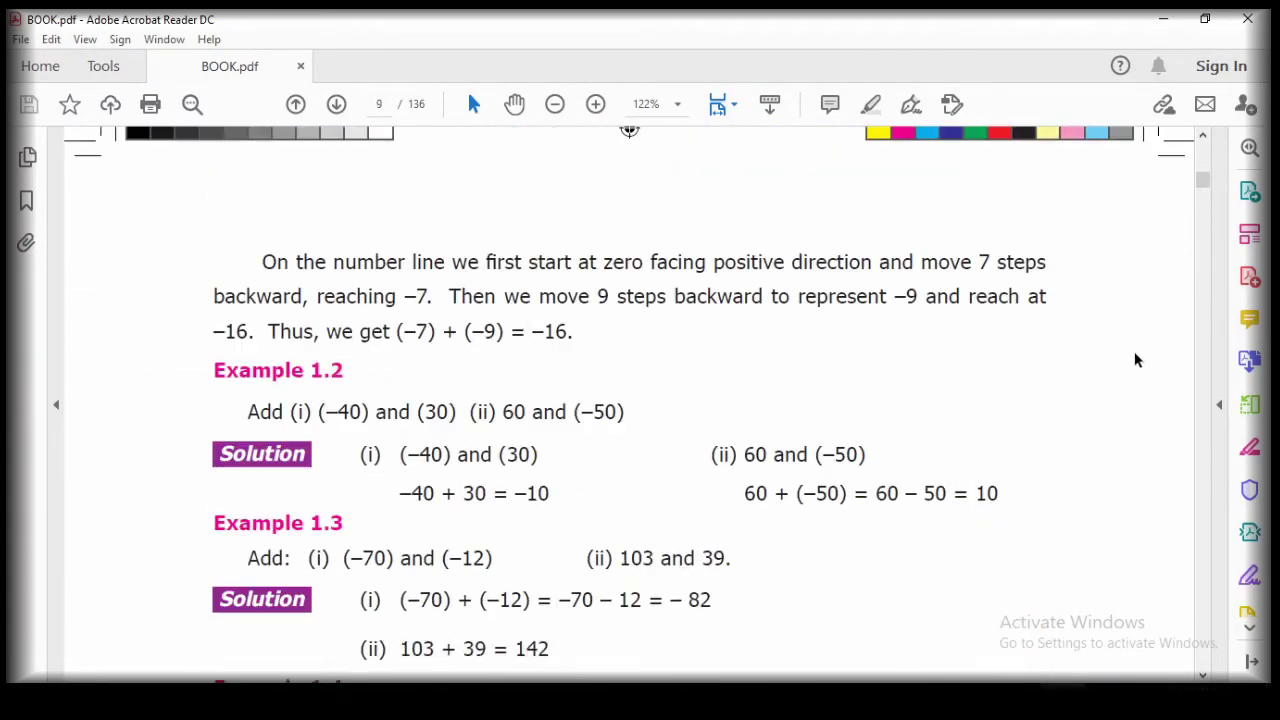
scroll(1146, 337, down, 10)
scroll(1062, 345, up, 10)
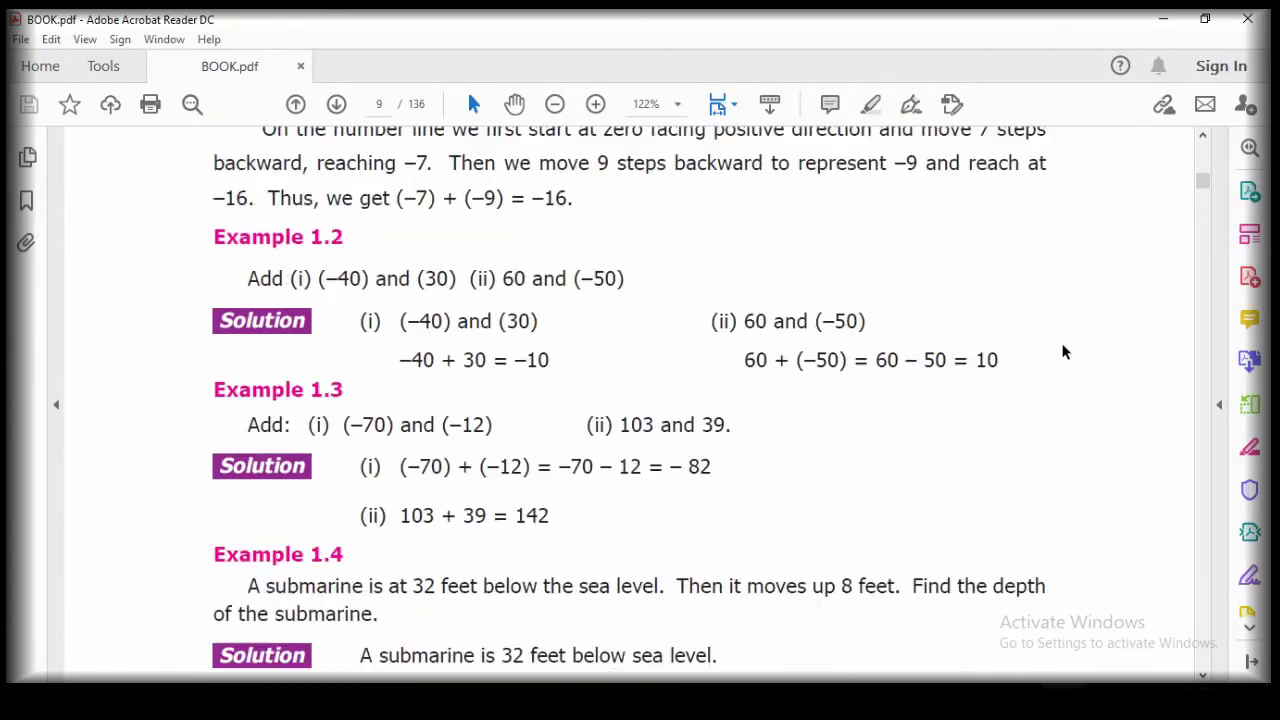
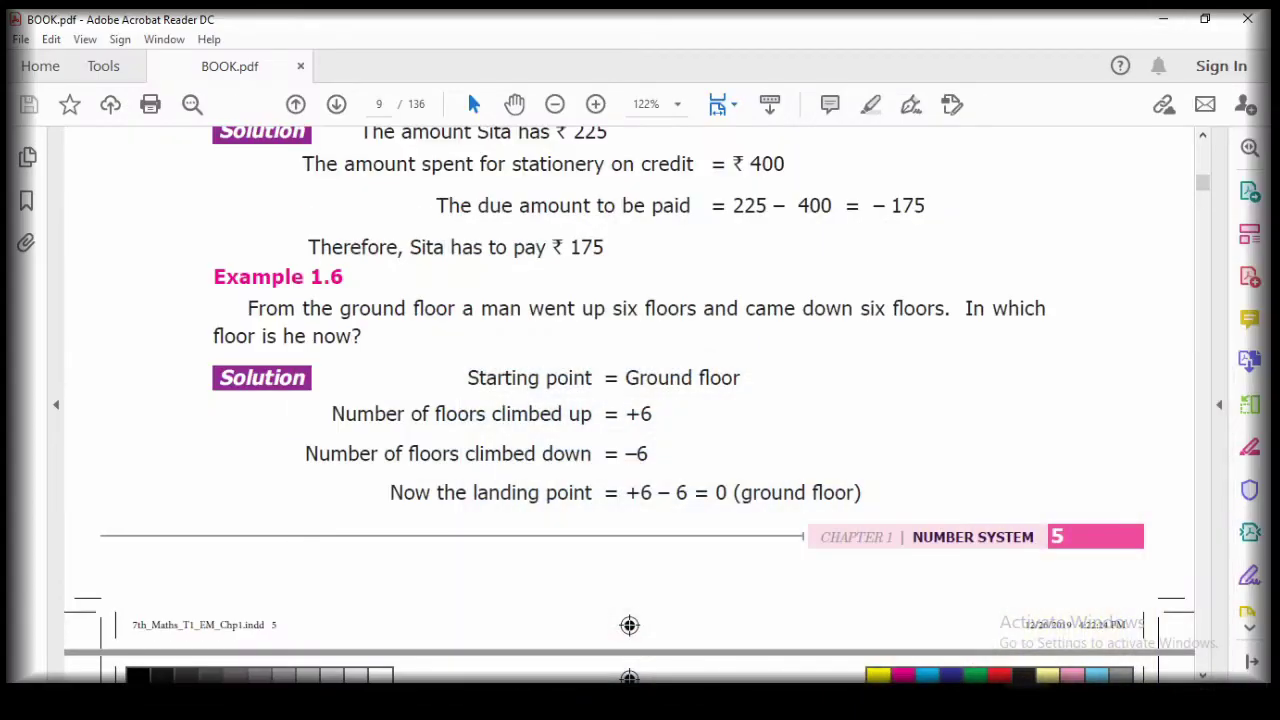
- Switch to the captured textbook page in Paint and draw thick red brush strokes beside Example 1.2 and under its part (ii) solution
mouse_move(935, 695)
click(995, 645)
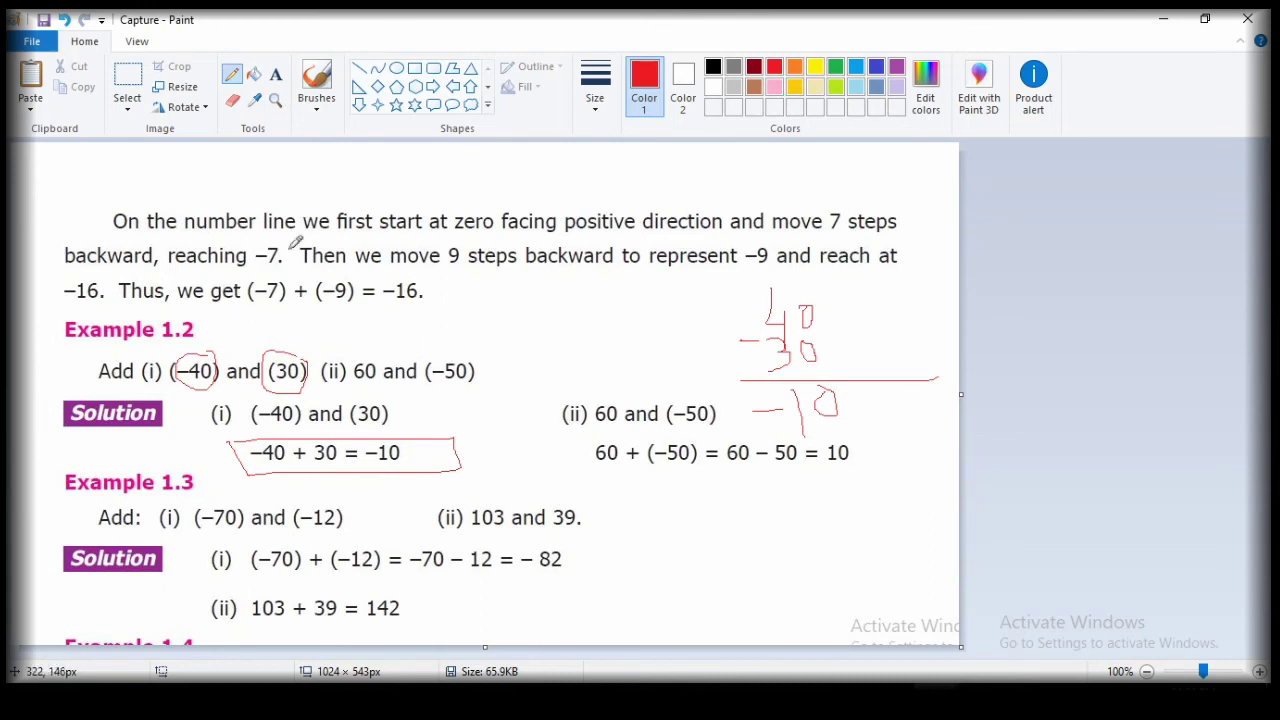
click(316, 110)
click(316, 138)
mouse_move(495, 378)
mouse_down()
mouse_move(440, 410)
mouse_move(652, 388)
mouse_up()
drag(607, 505, 848, 460)
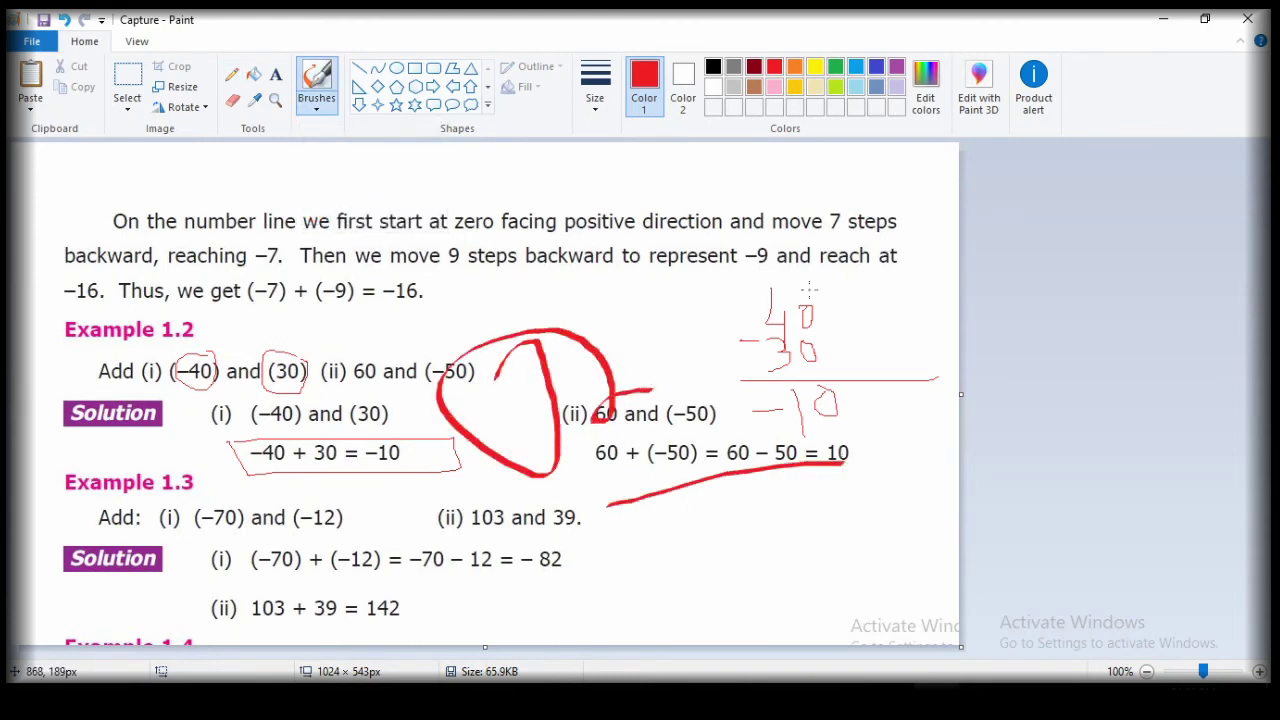
- Draw a large green brush loop around the part (ii) solution of Example 1.2 on the captured textbook page
click(836, 68)
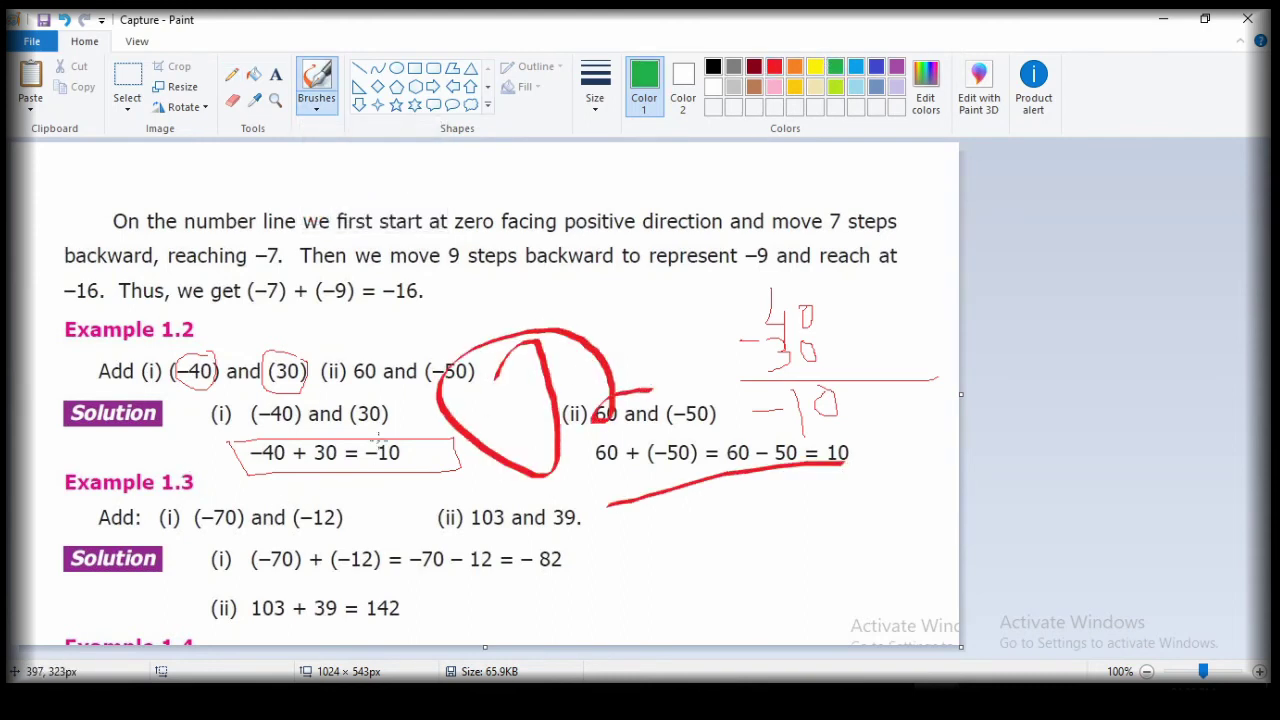
mouse_move(720, 388)
mouse_down()
mouse_move(665, 379)
mouse_move(492, 426)
mouse_move(724, 518)
mouse_move(783, 425)
mouse_move(648, 384)
mouse_up()
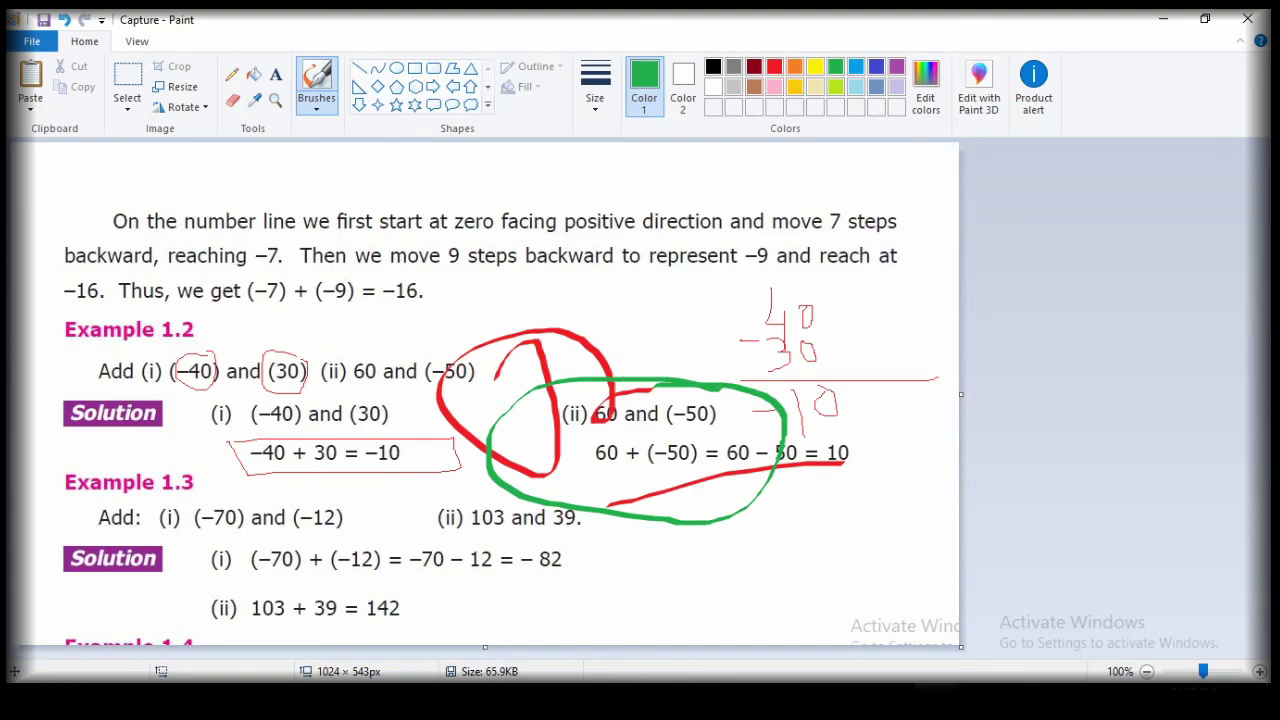
- Switch to the BOOK PDF in Acrobat Reader and look back over the note and number-line Example 1.1 on page 8
key(alt+Tab)
scroll(343, 220, up, 12)
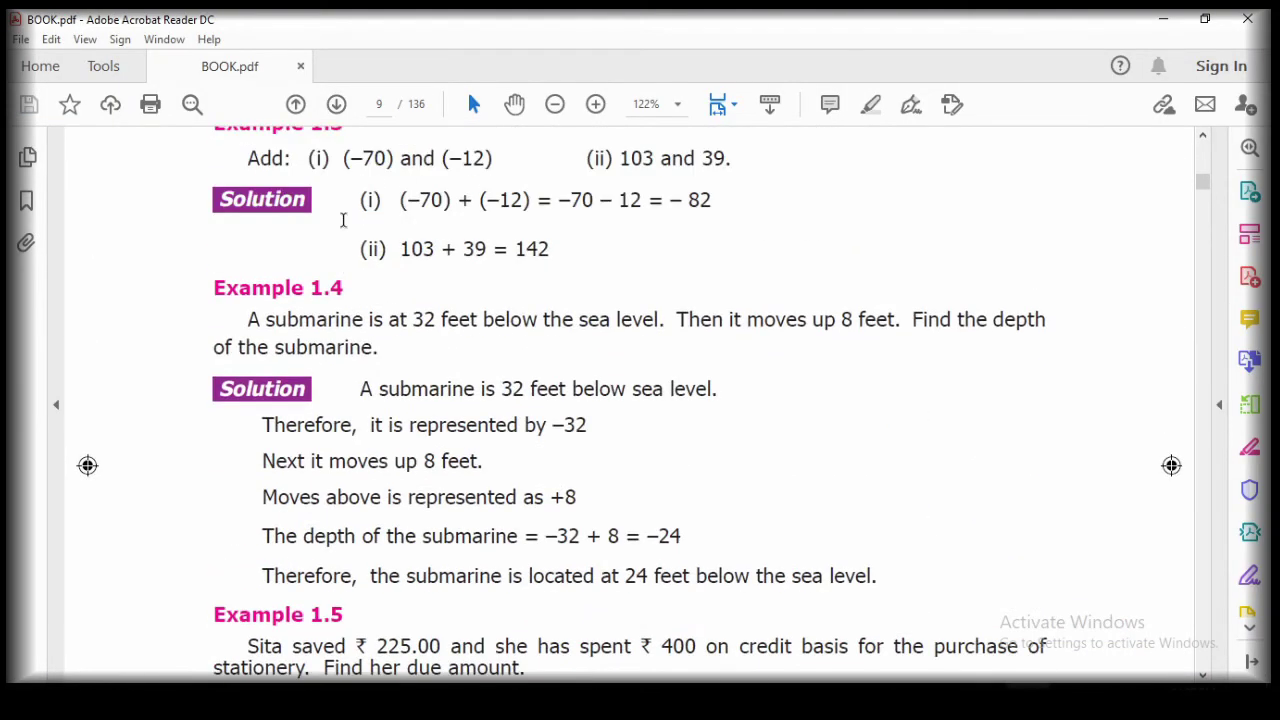
scroll(343, 220, up, 18)
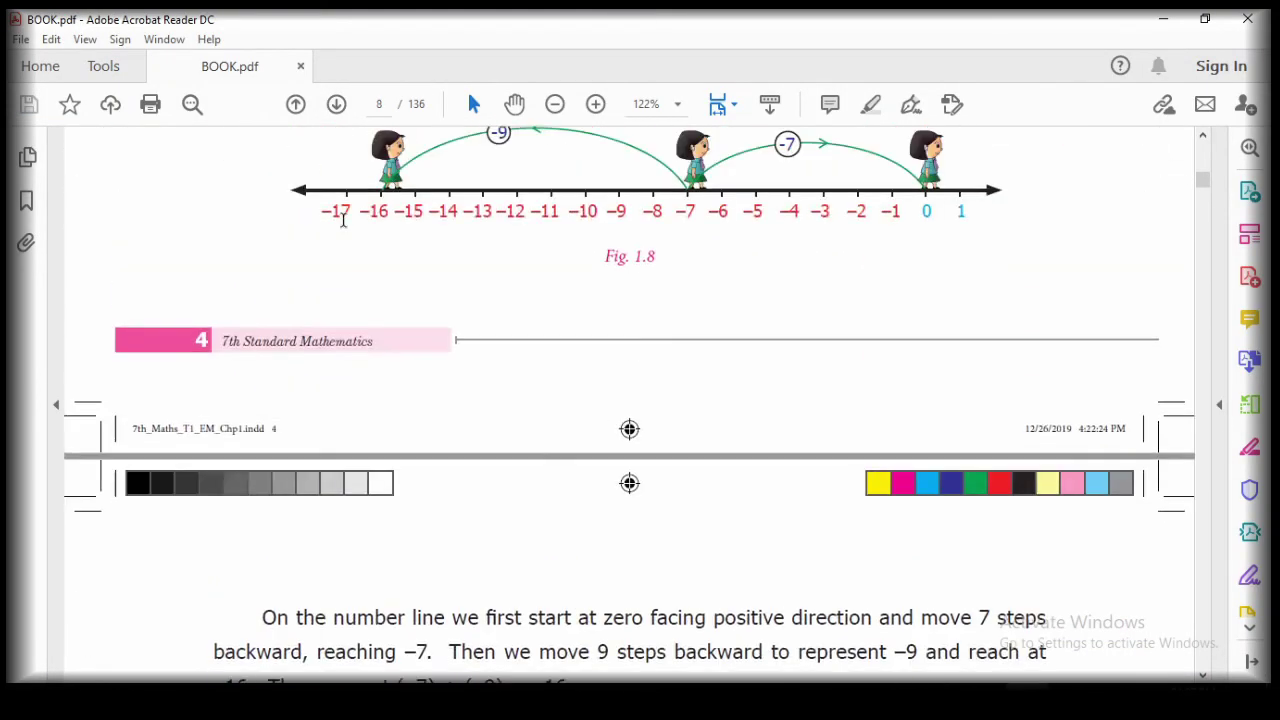
scroll(343, 220, up, 13)
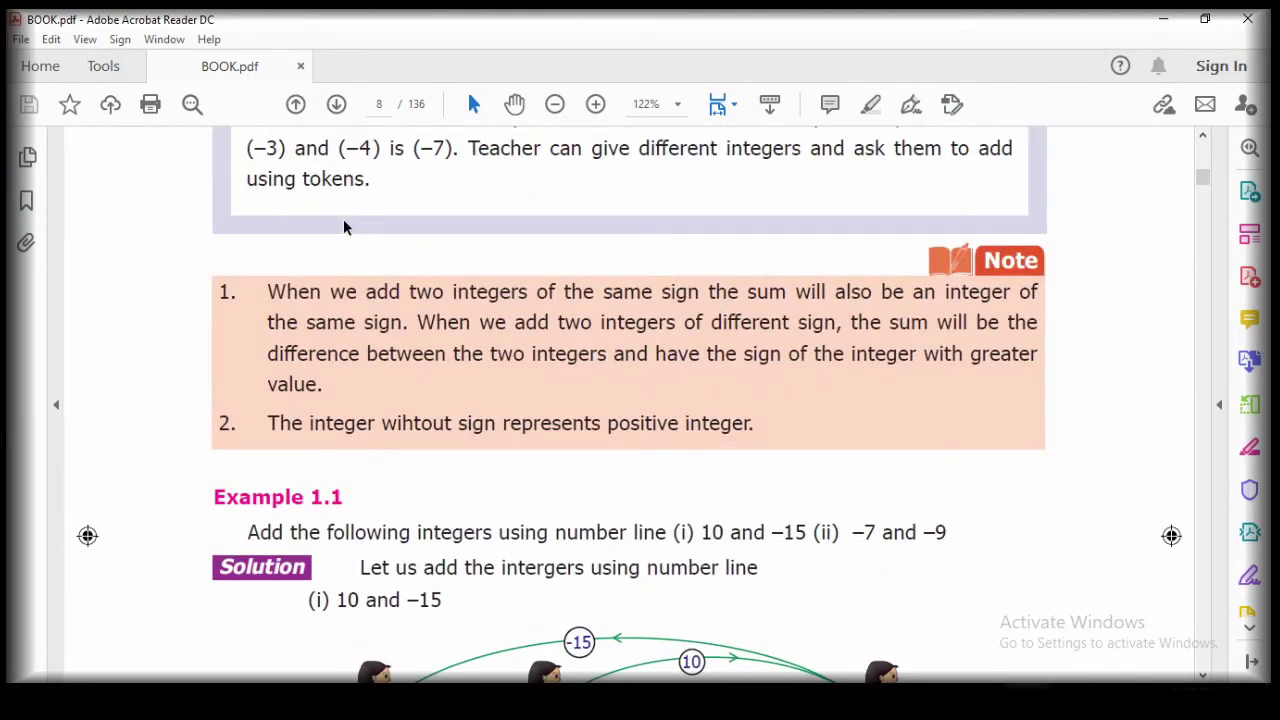
scroll(343, 220, down, 5)
scroll(343, 219, down, 10)
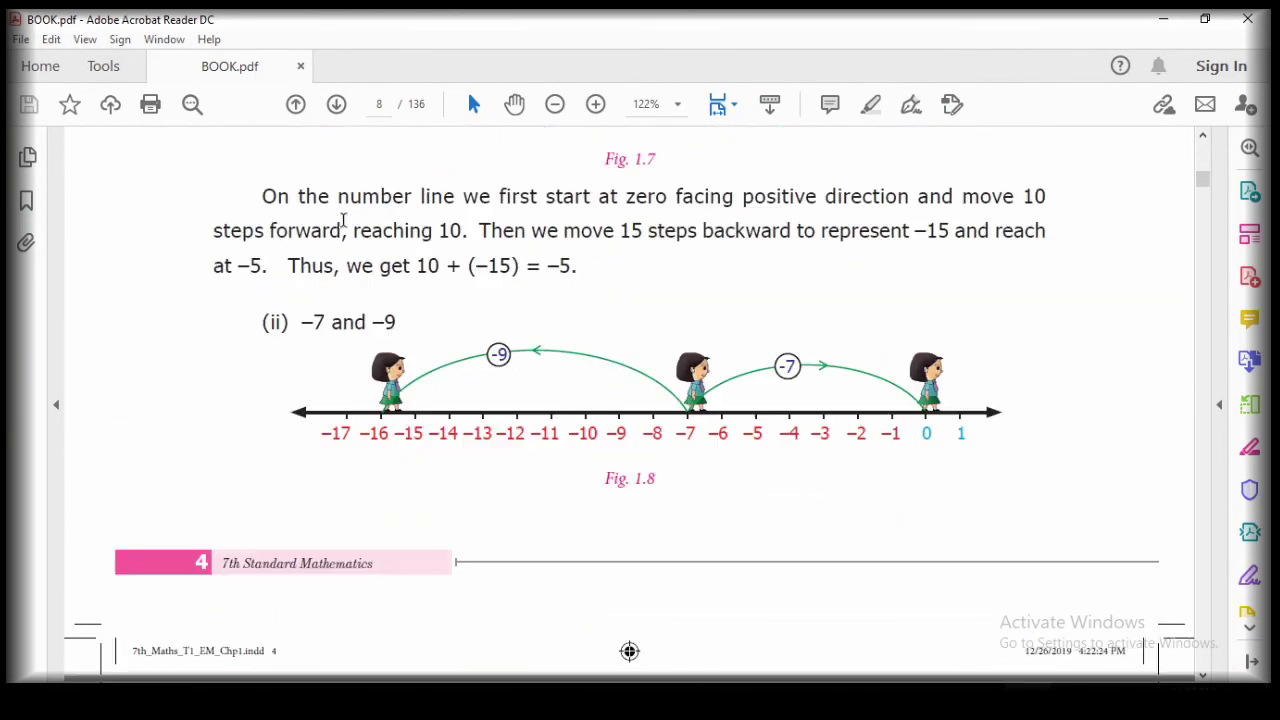
scroll(343, 220, down, 3)
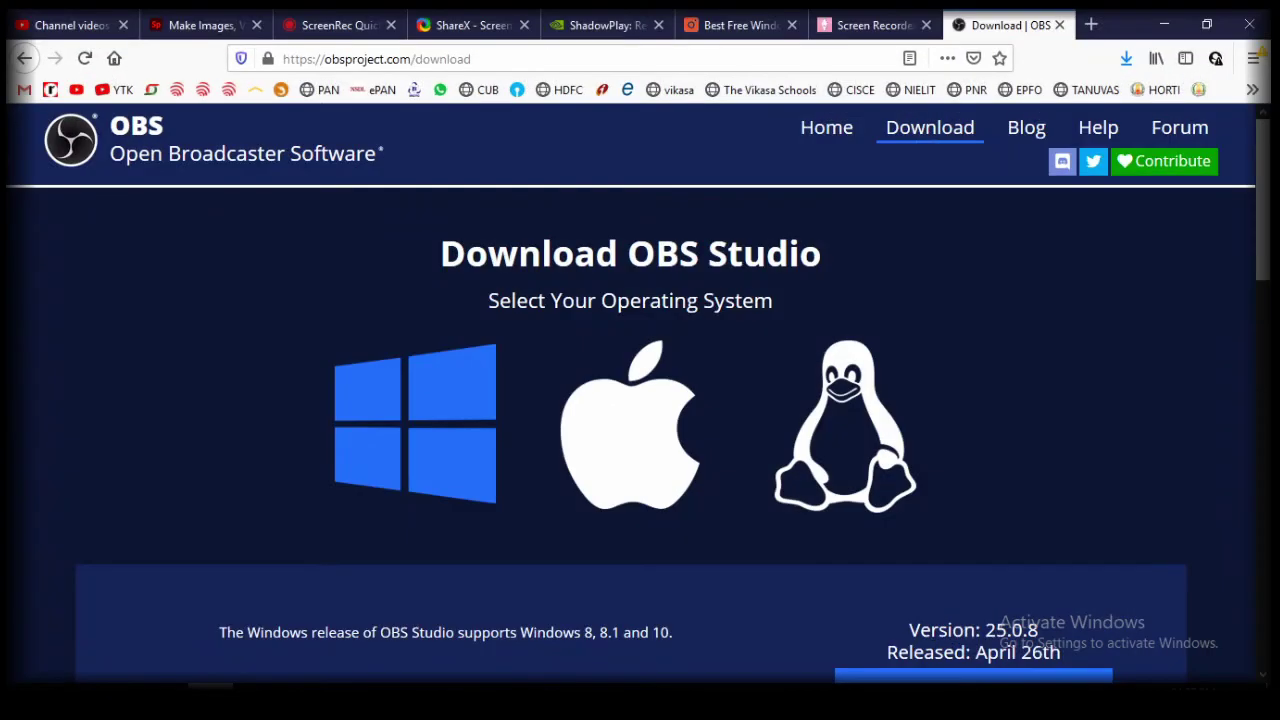
- Review the open browser pages of ScreenRec, ShareX, ShadowPlay, TinyTake and Icecream Screen Recorder, ending on the OBS Studio download page
click(331, 26)
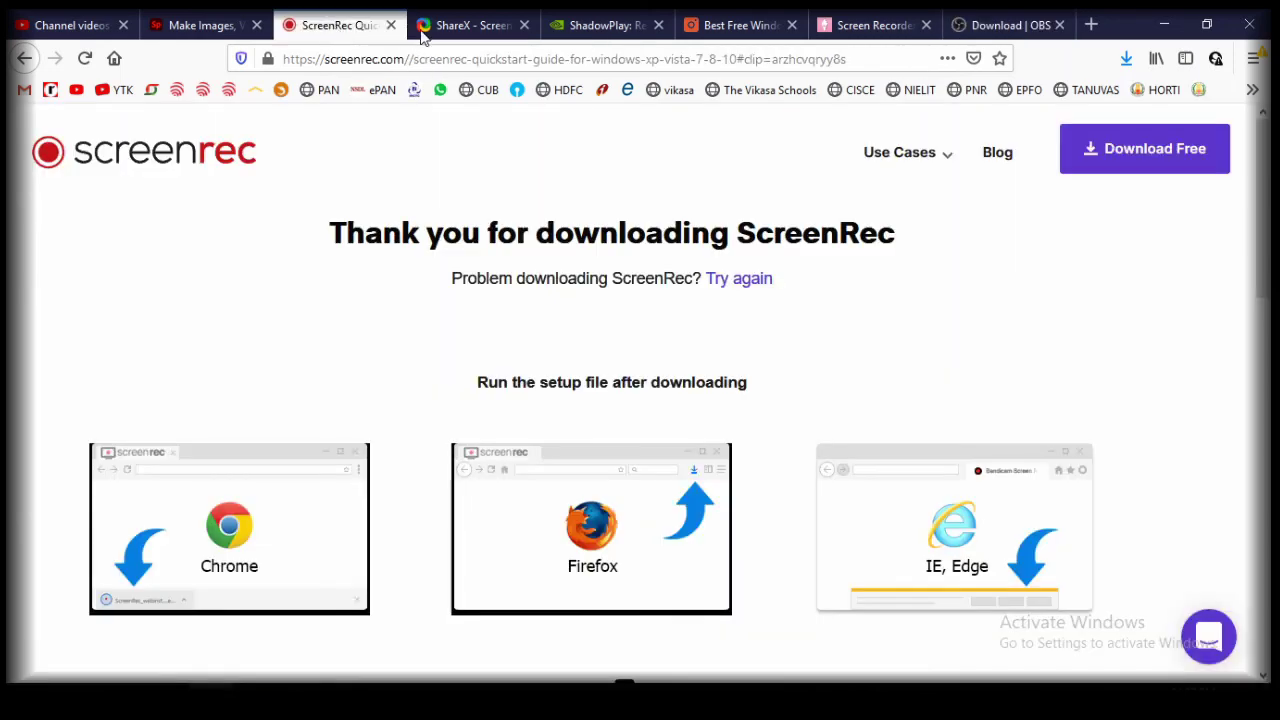
click(462, 36)
click(605, 25)
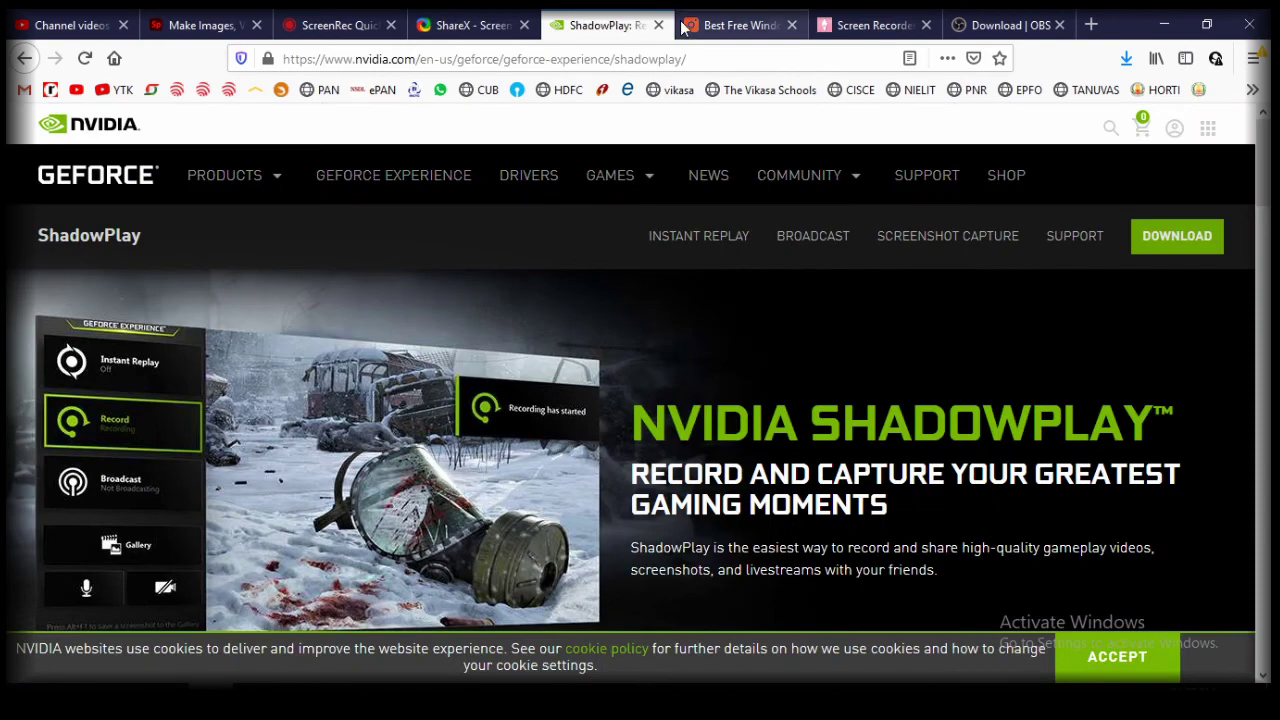
click(720, 27)
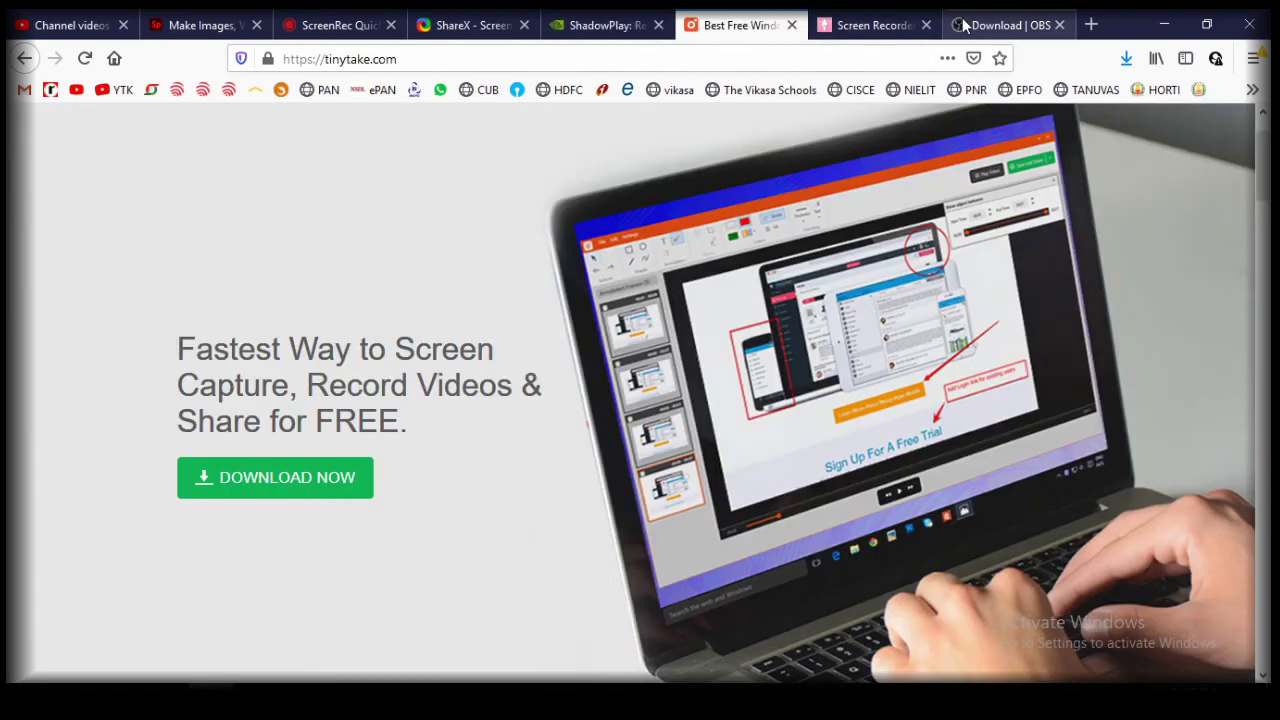
scroll(721, 386, up, 2)
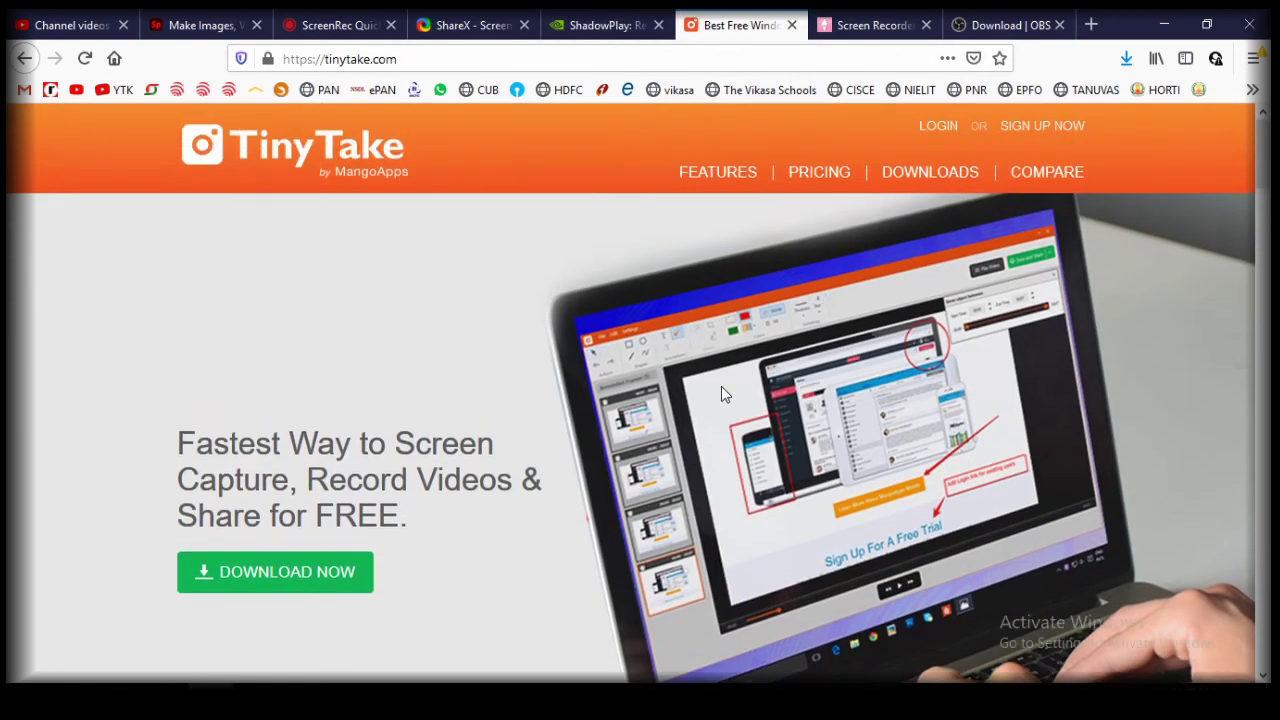
click(873, 33)
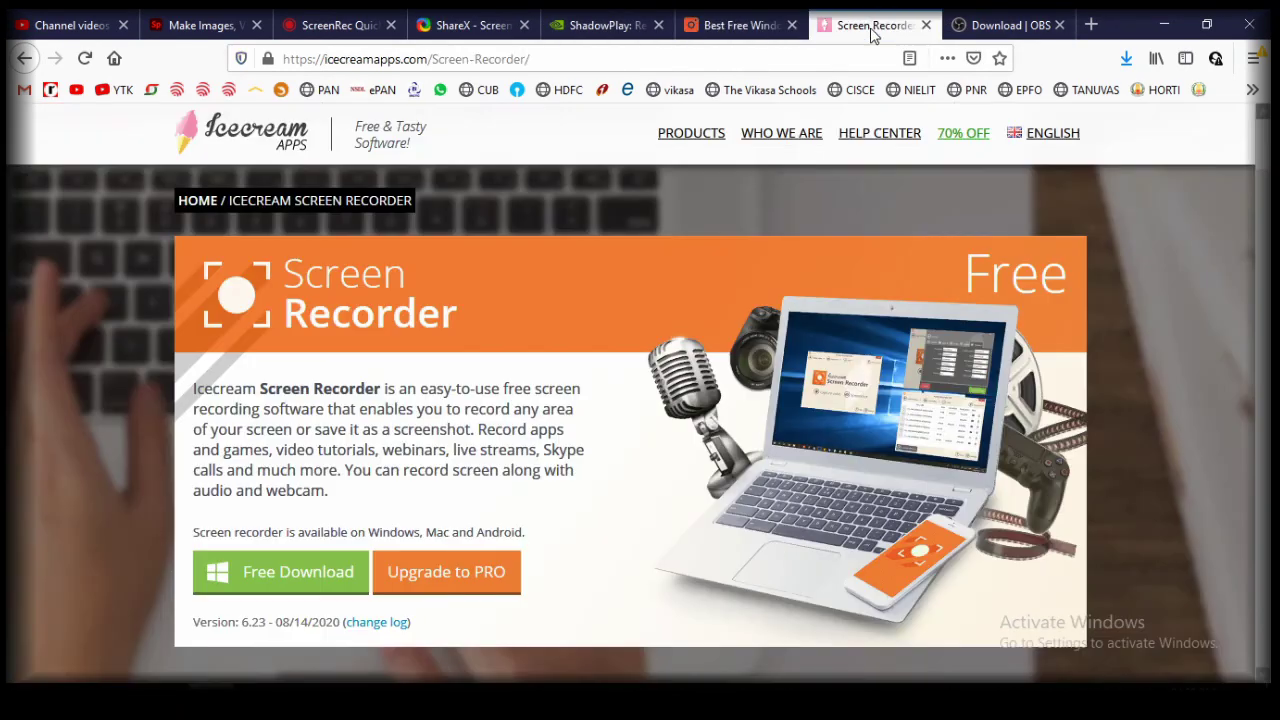
click(1008, 30)
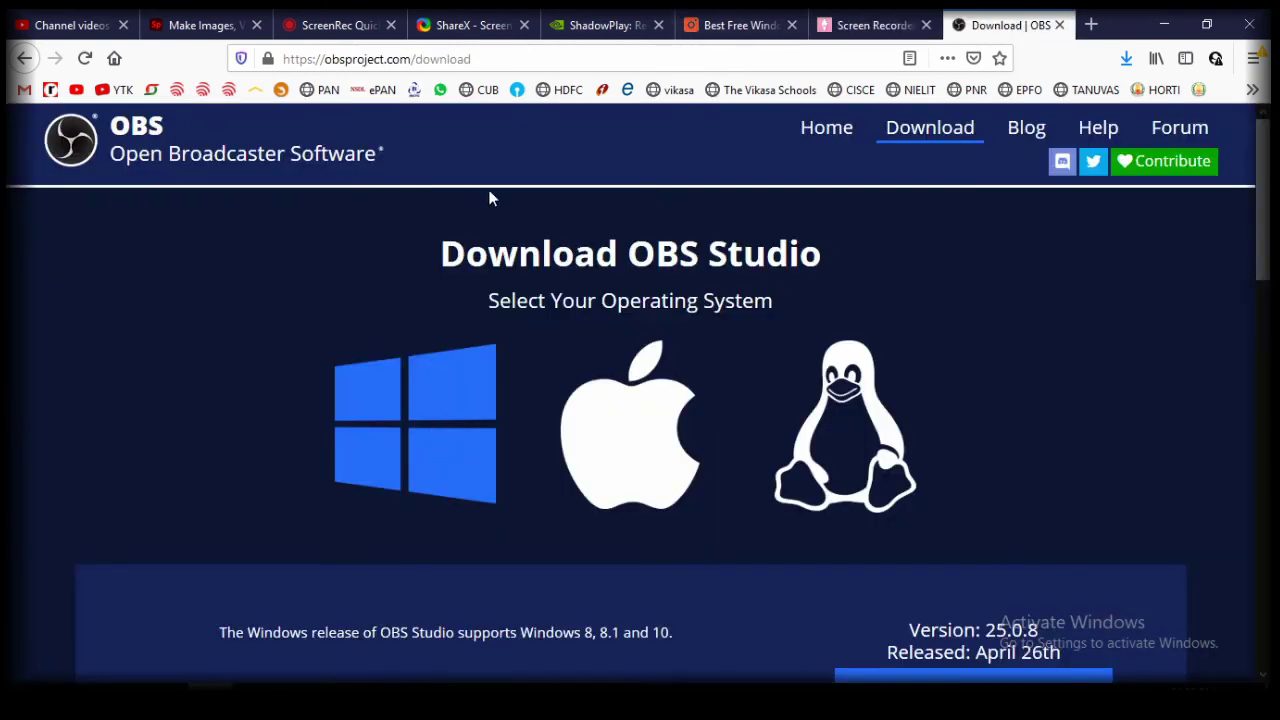